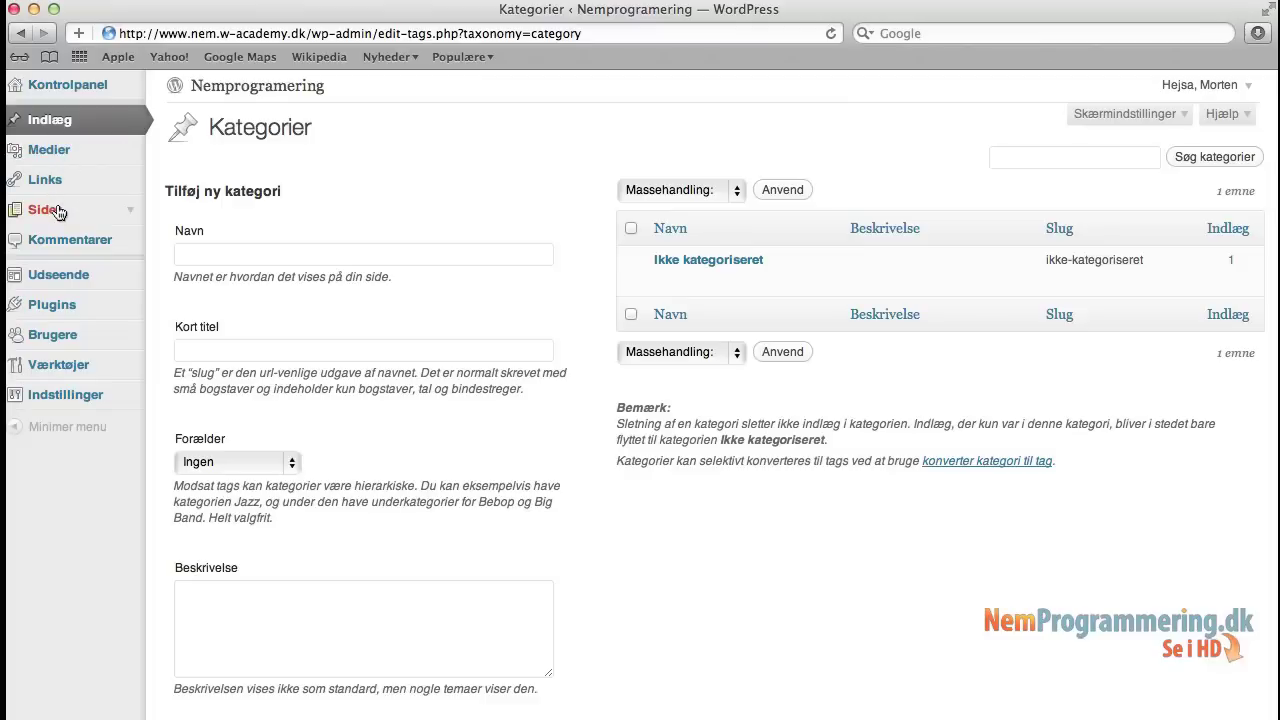
Add a post category named Programering with the same text as its slug and no description
{"action": "left_click", "coordinate": [135, 124]}
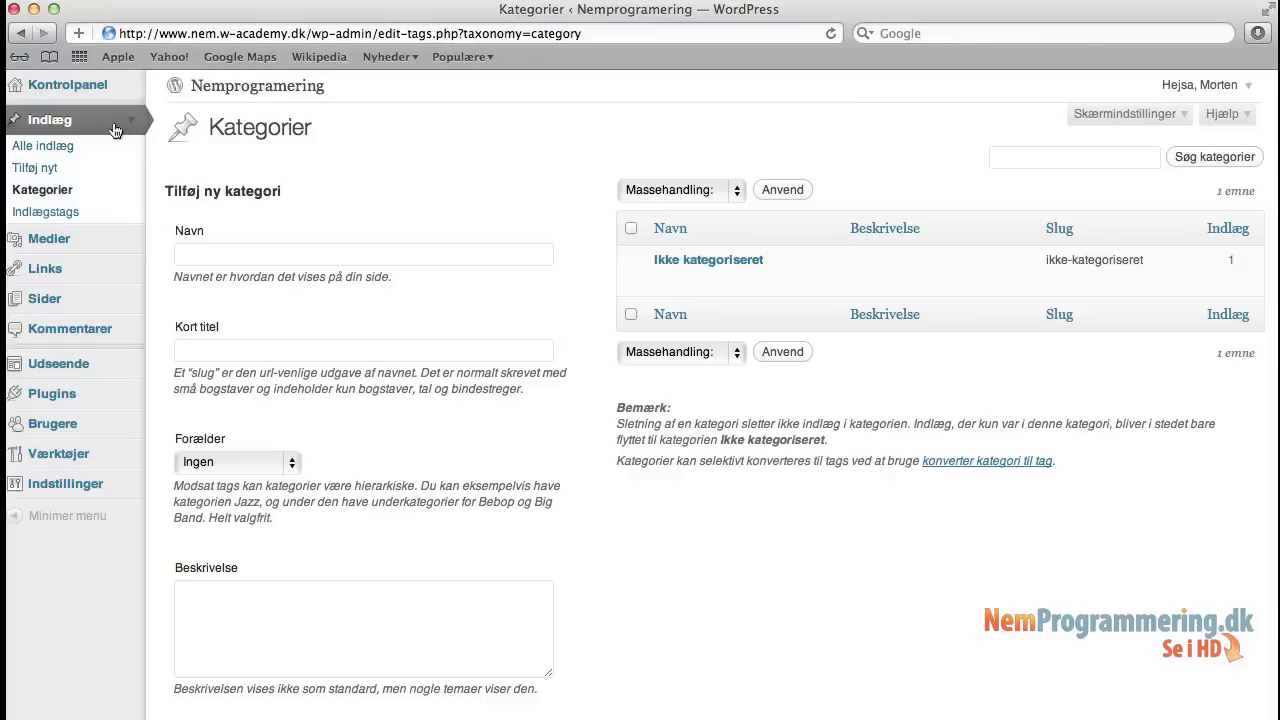
{"action": "left_click", "coordinate": [55, 192]}
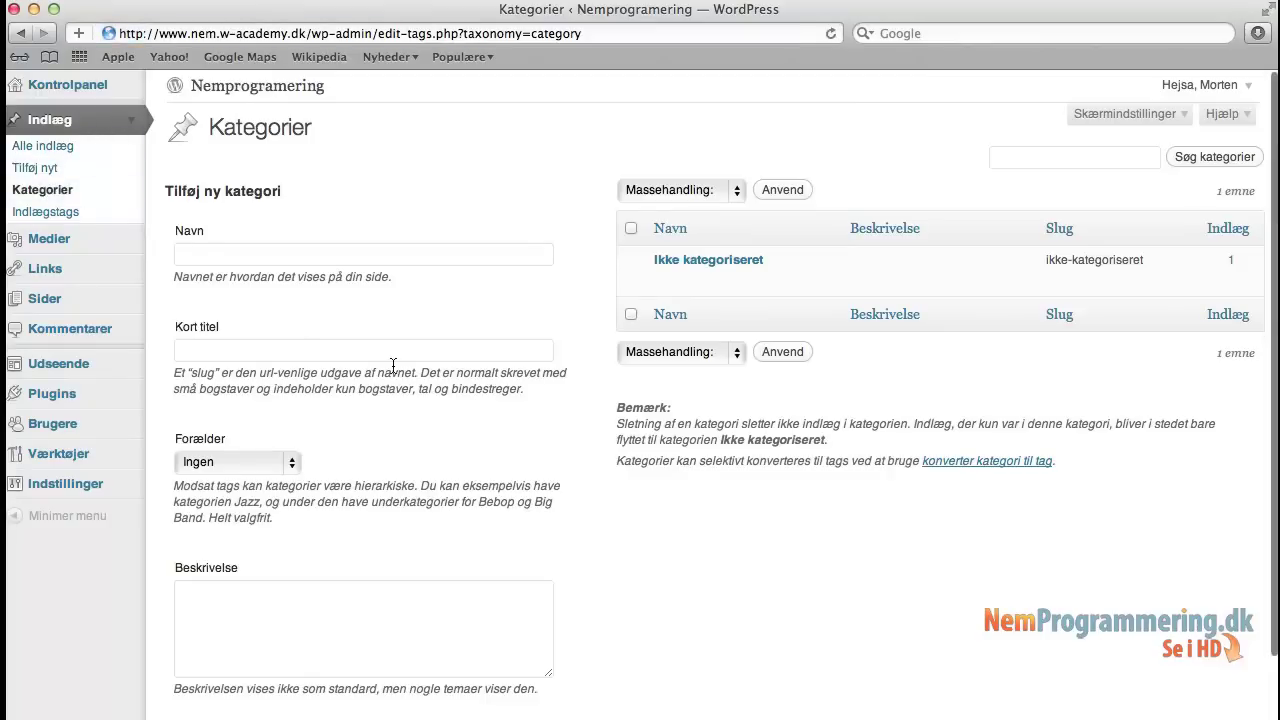
{"action": "left_click", "coordinate": [279, 254]}
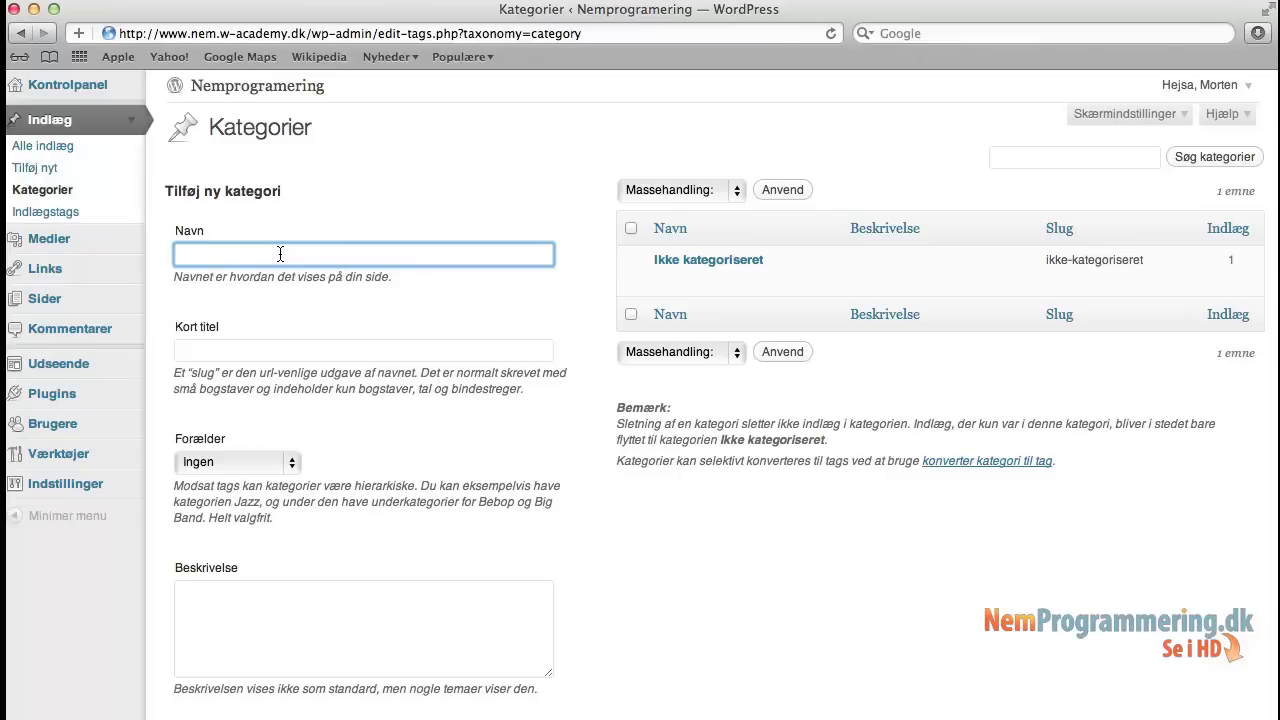
{"action": "type", "text": "Programering"}
{"action": "left_click_drag", "start_coordinate": [258, 252], "coordinate": [116, 246]}
{"action": "key", "text": "super+c"}
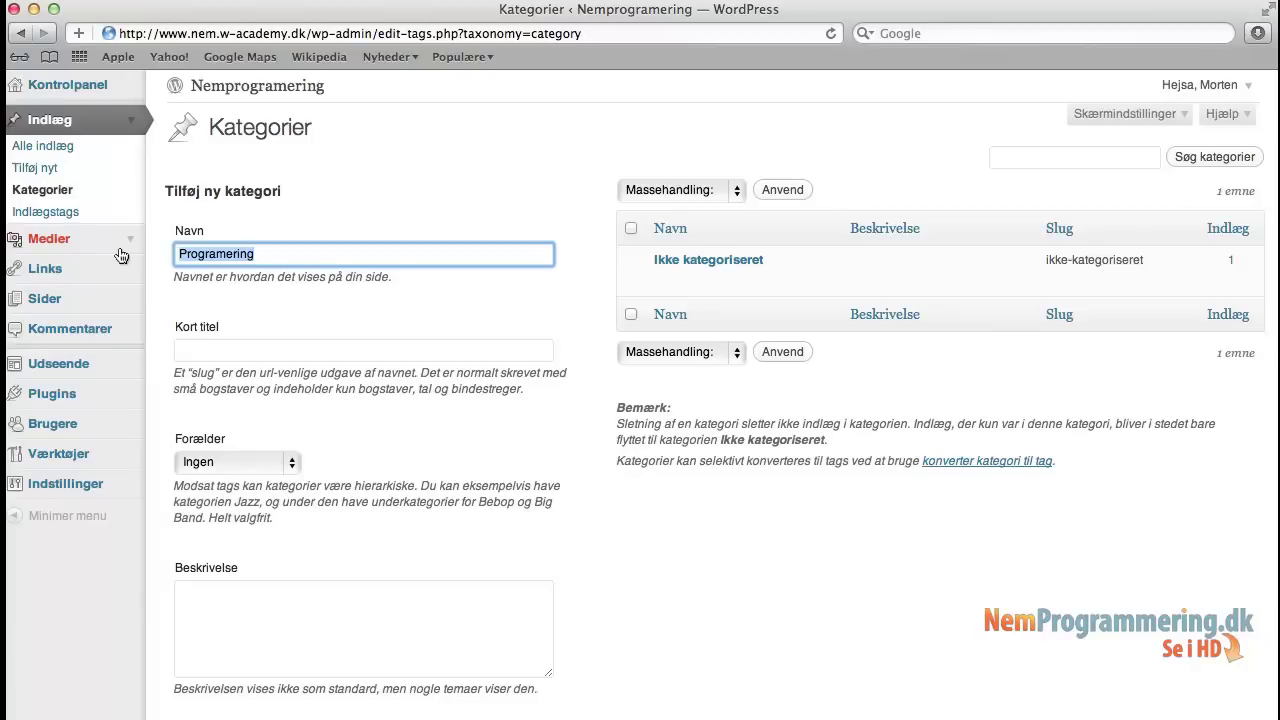
{"action": "left_click", "coordinate": [223, 340]}
{"action": "key", "text": "super+v"}
{"action": "left_click", "coordinate": [311, 624]}
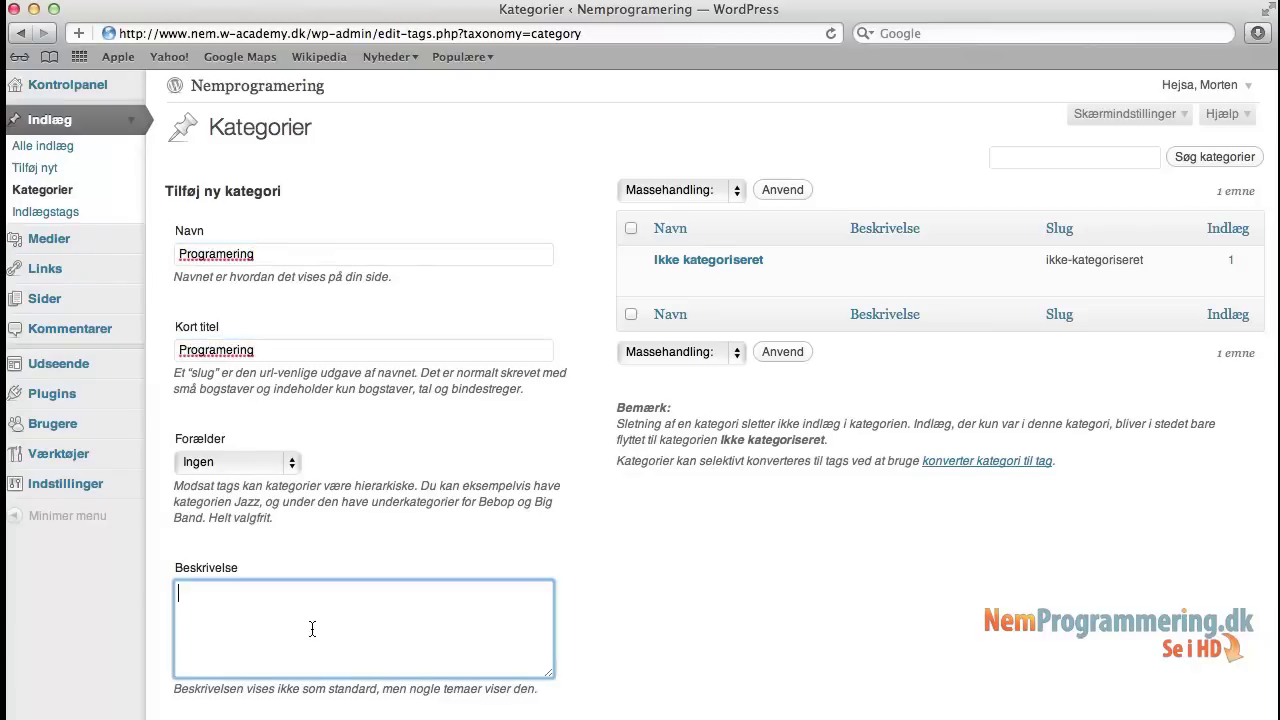
{"action": "scroll", "coordinate": [875, 640], "scroll_direction": "down", "scroll_amount": 2}
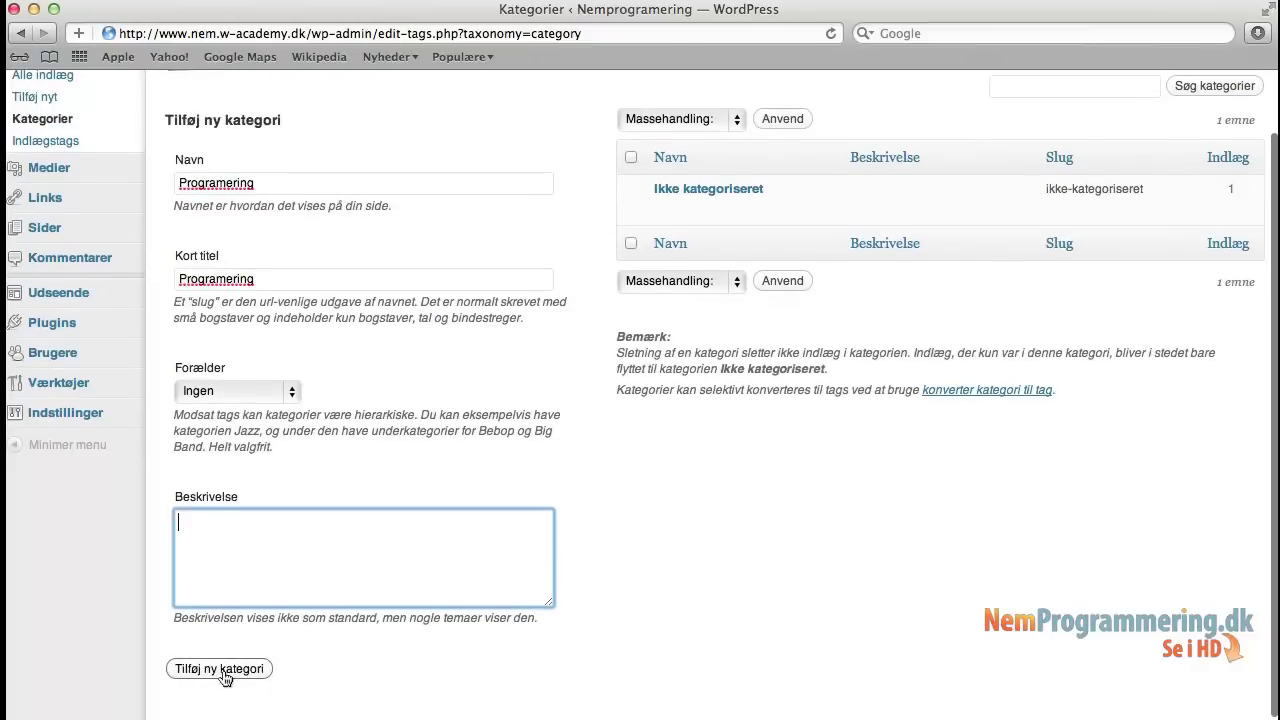
{"action": "left_click", "coordinate": [224, 677]}
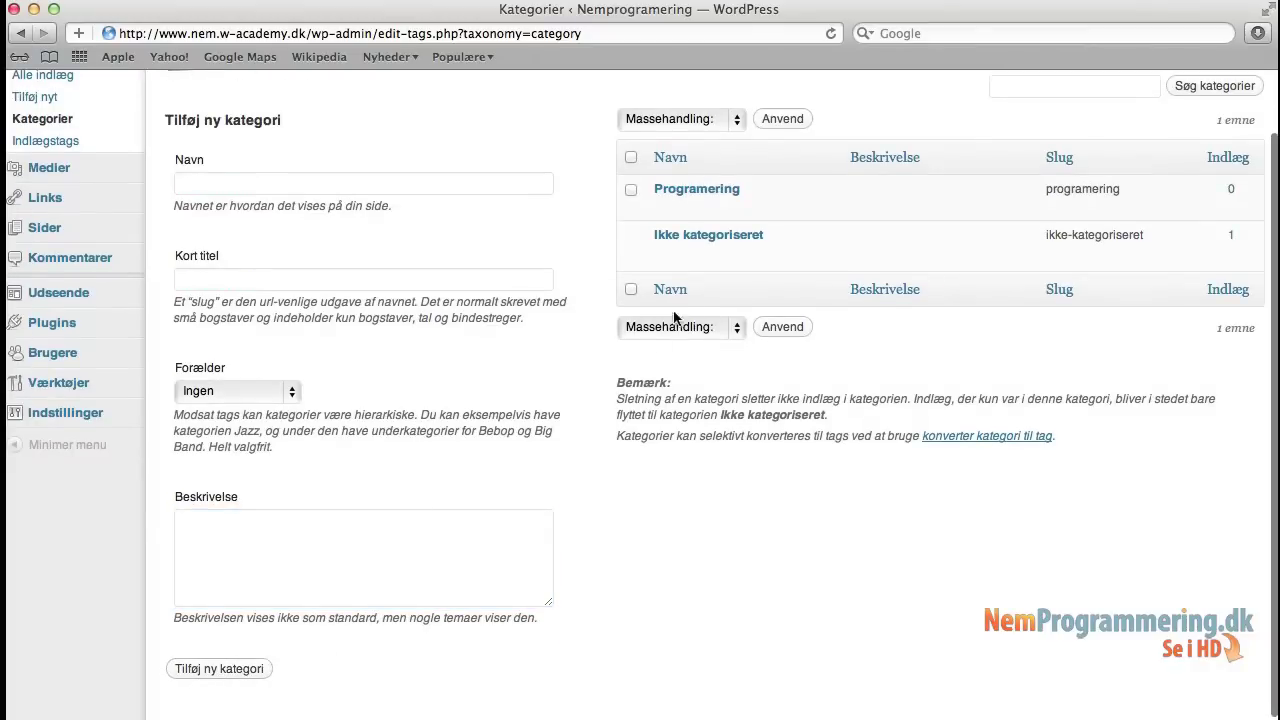
{"action": "mouse_move", "coordinate": [686, 208]}
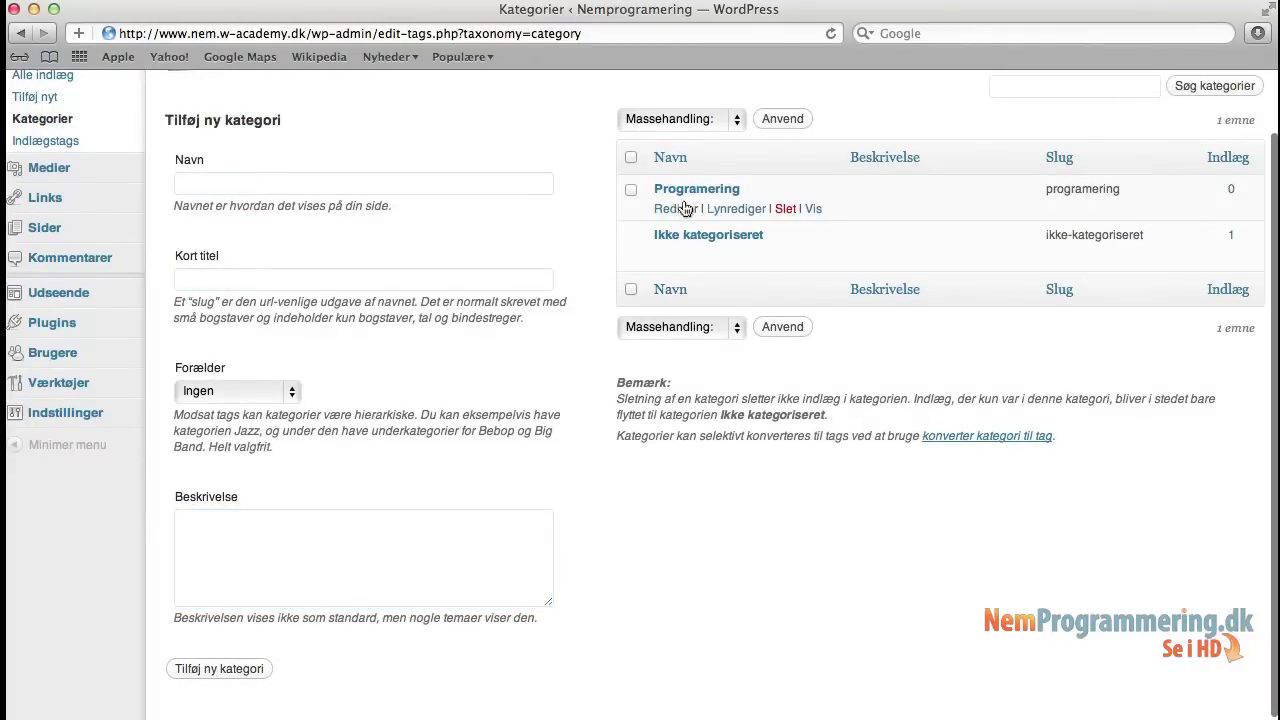
Add another post category named Grafik with the slug grafik
{"action": "left_click", "coordinate": [209, 185]}
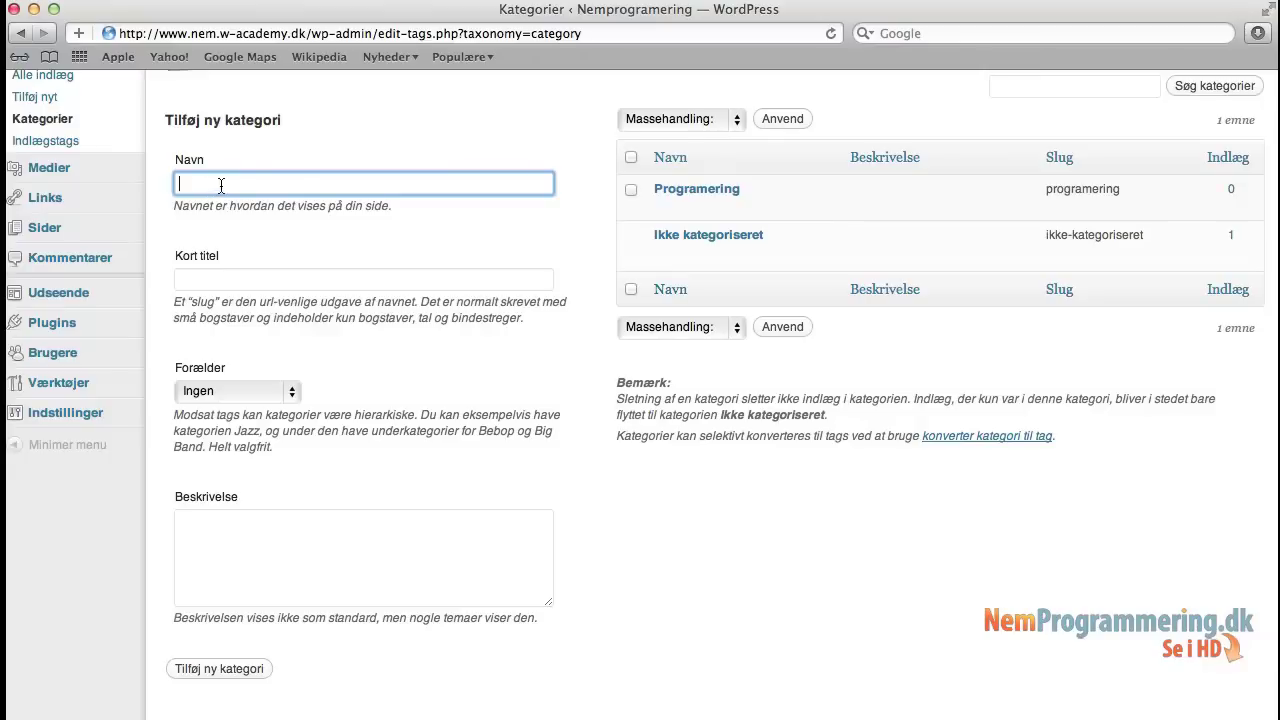
{"action": "type", "text": "Grafik"}
{"action": "key", "text": "Tab"}
{"action": "type", "text": "grafik"}
{"action": "left_click", "coordinate": [222, 674]}
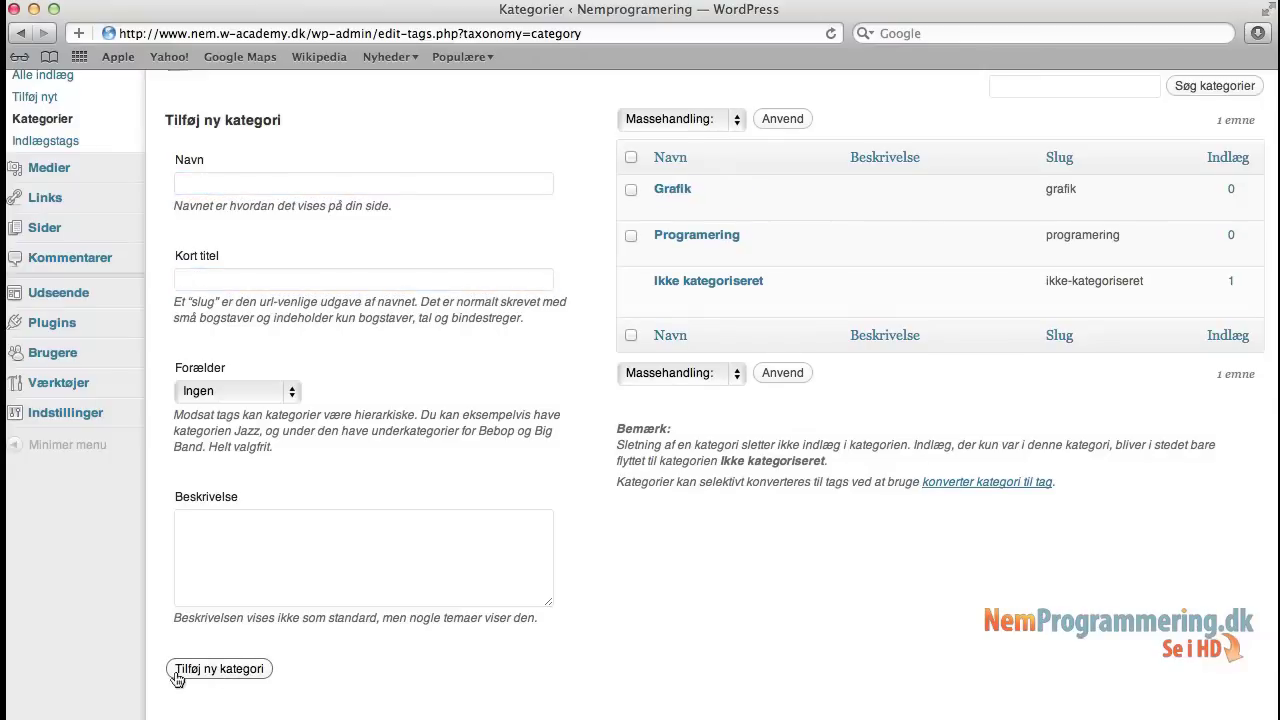
Start a new post and assign it to the Programering category
{"action": "scroll", "coordinate": [565, 340], "scroll_direction": "down", "scroll_amount": 1}
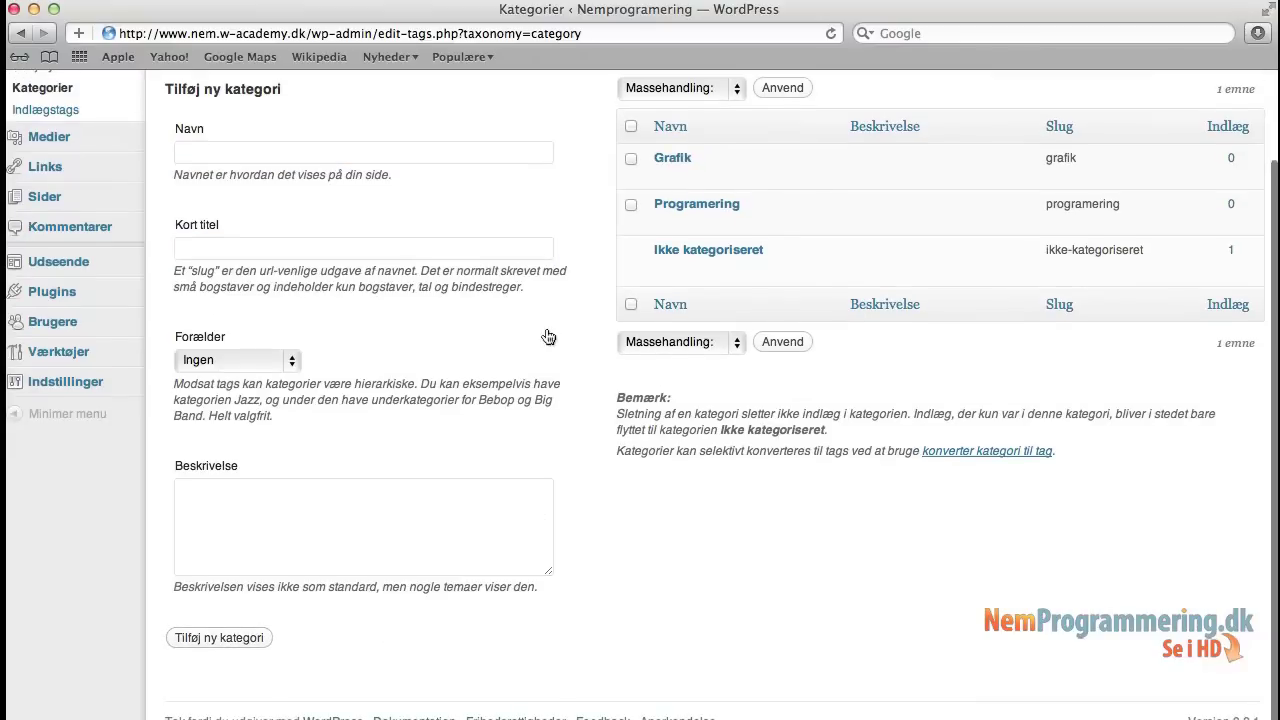
{"action": "scroll", "coordinate": [549, 337], "scroll_direction": "up", "scroll_amount": 3}
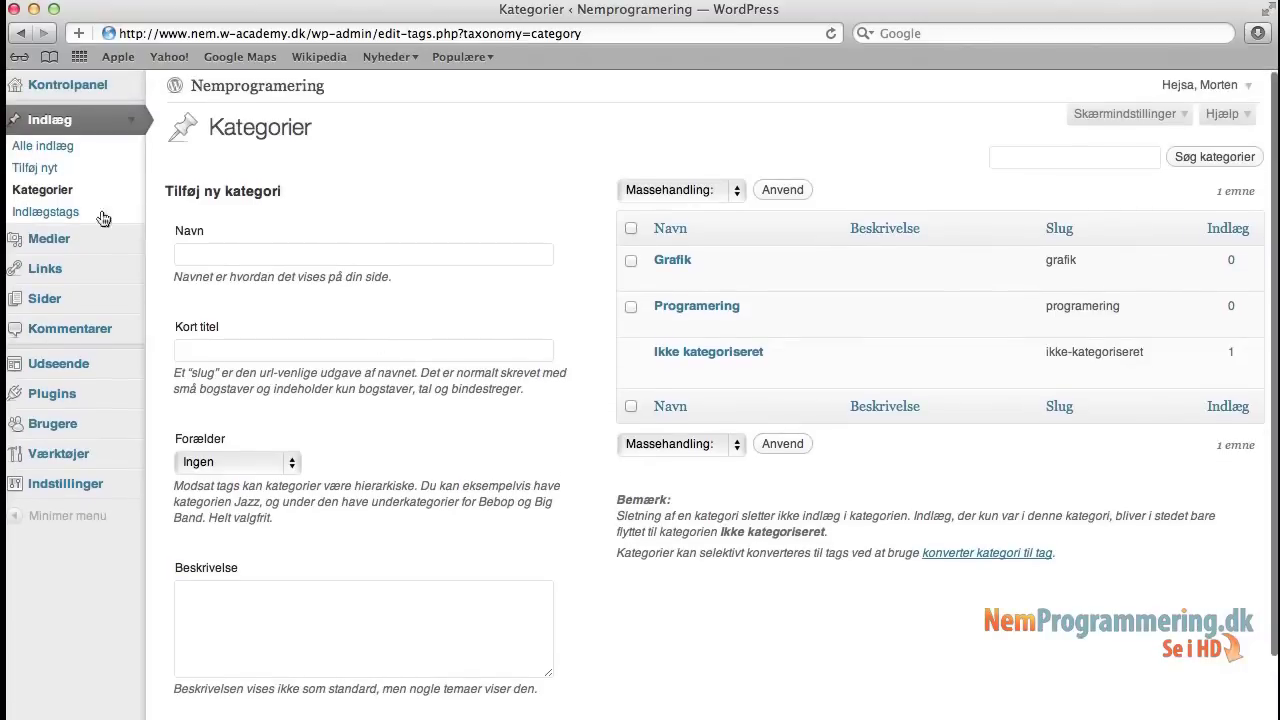
{"action": "left_click", "coordinate": [62, 148]}
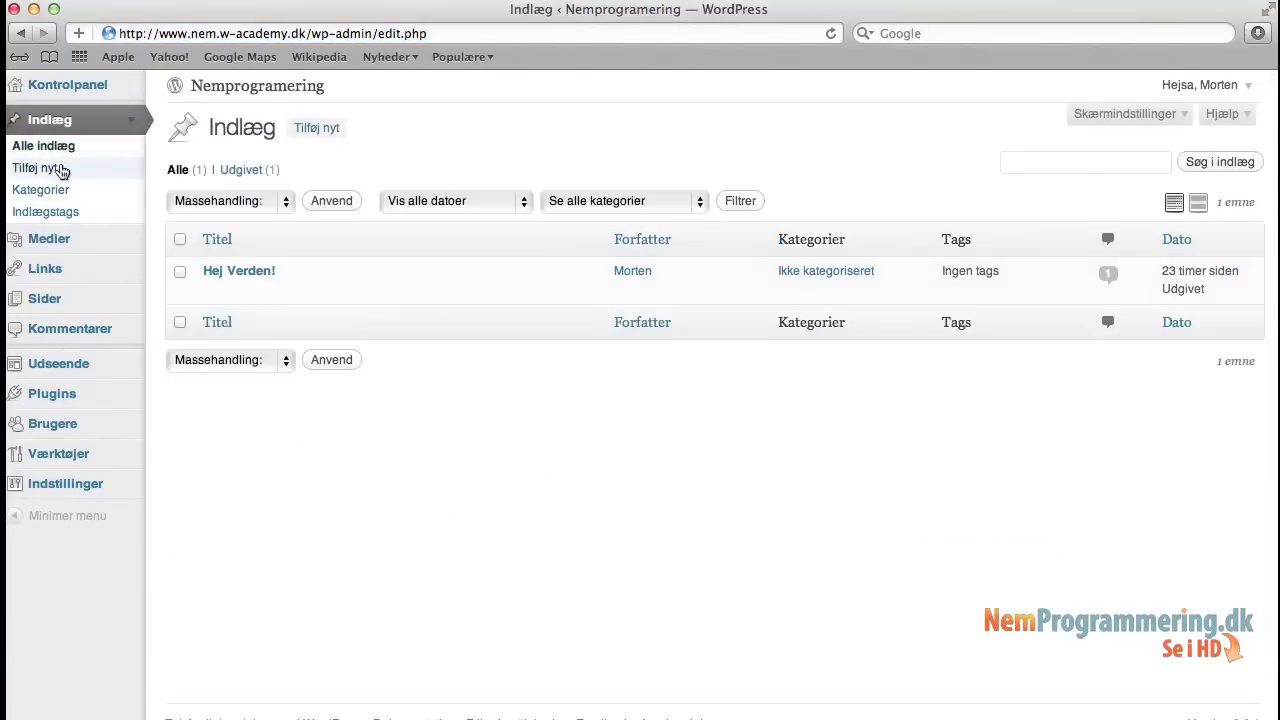
{"action": "left_click", "coordinate": [45, 172]}
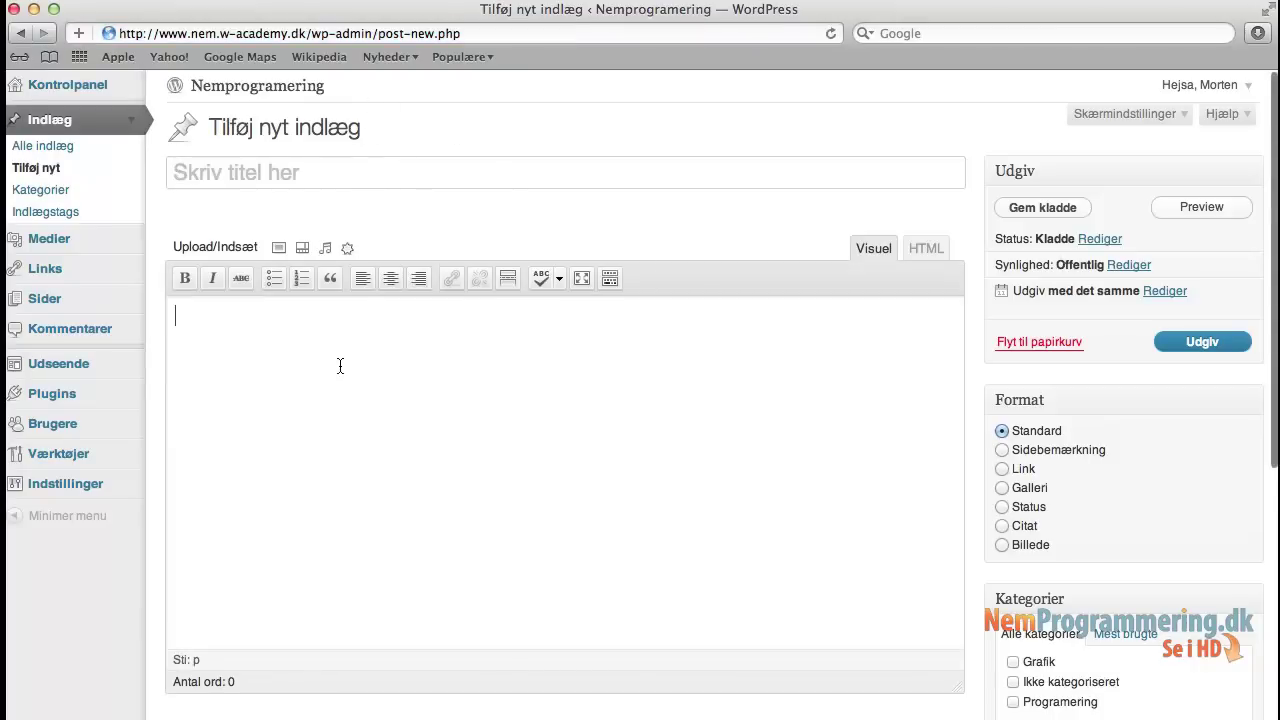
{"action": "scroll", "coordinate": [869, 482], "scroll_direction": "down", "scroll_amount": 3}
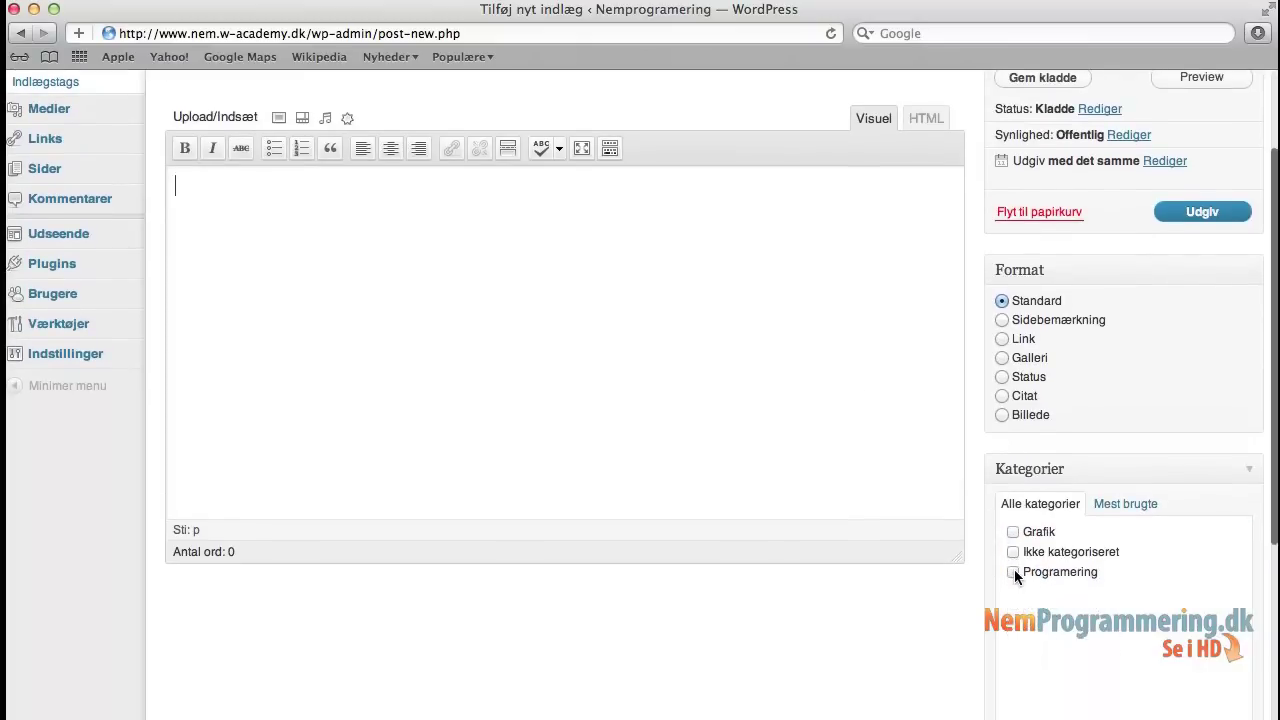
{"action": "left_click", "coordinate": [1013, 574]}
{"action": "scroll", "coordinate": [456, 221], "scroll_direction": "up", "scroll_amount": 3}
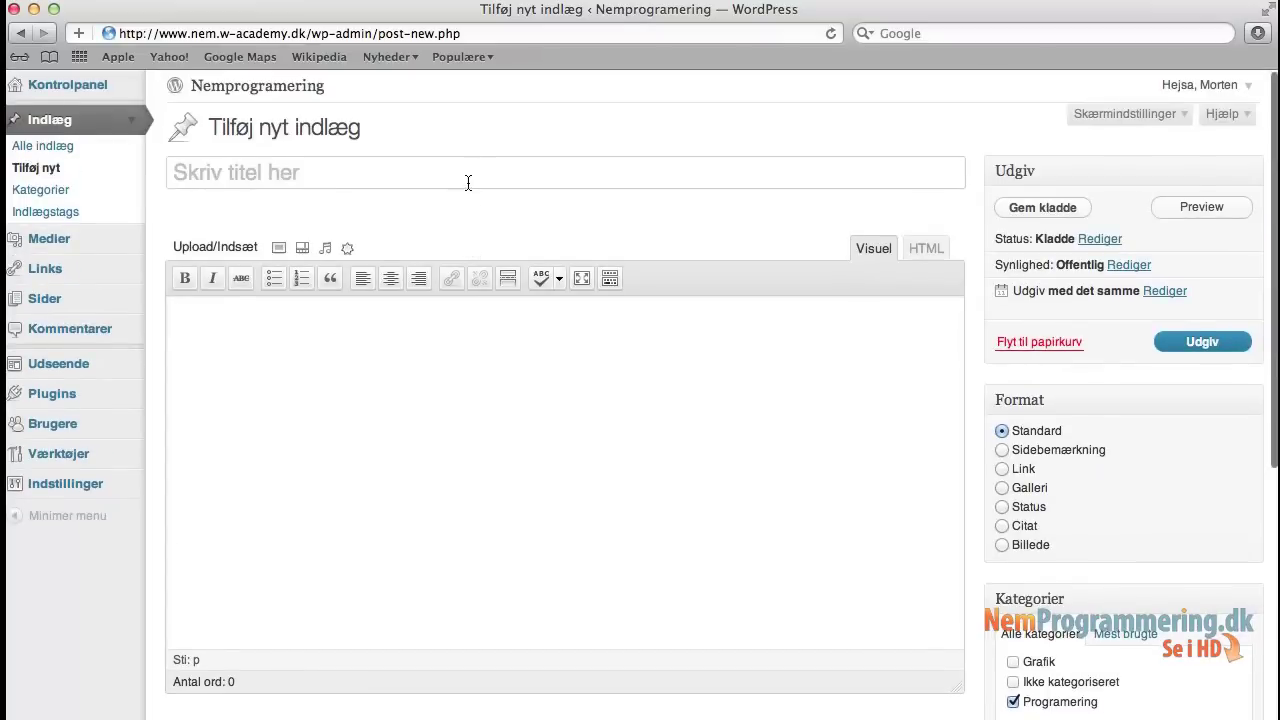
Examine the new post form's title, content, category, tag and thumbnail fields
{"action": "left_click", "coordinate": [468, 182]}
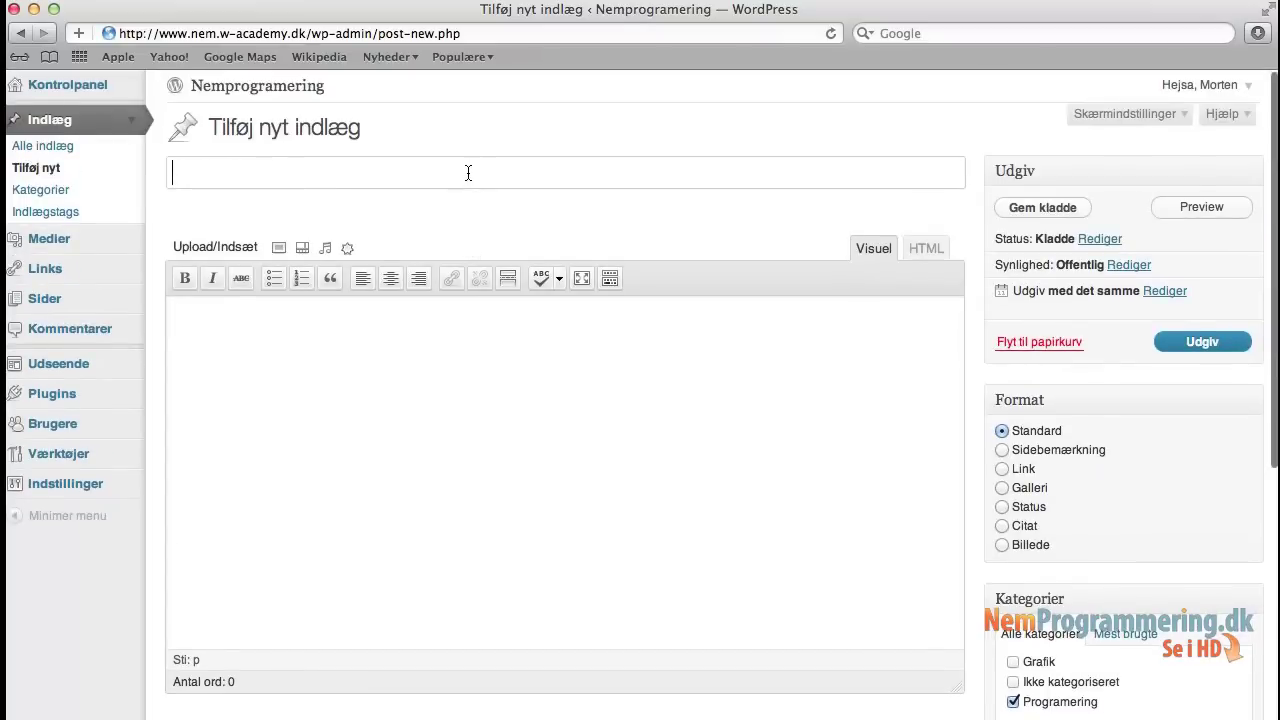
{"action": "left_click", "coordinate": [375, 388]}
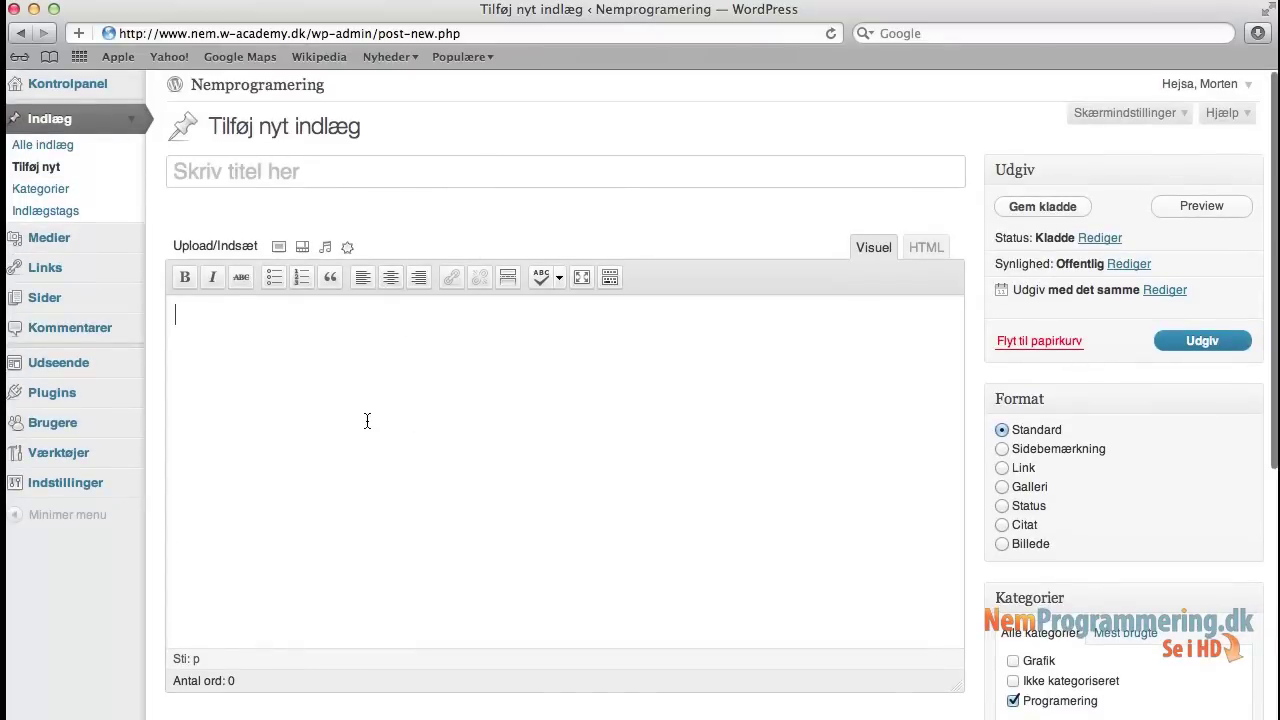
{"action": "scroll", "coordinate": [376, 416], "scroll_direction": "down", "scroll_amount": 3}
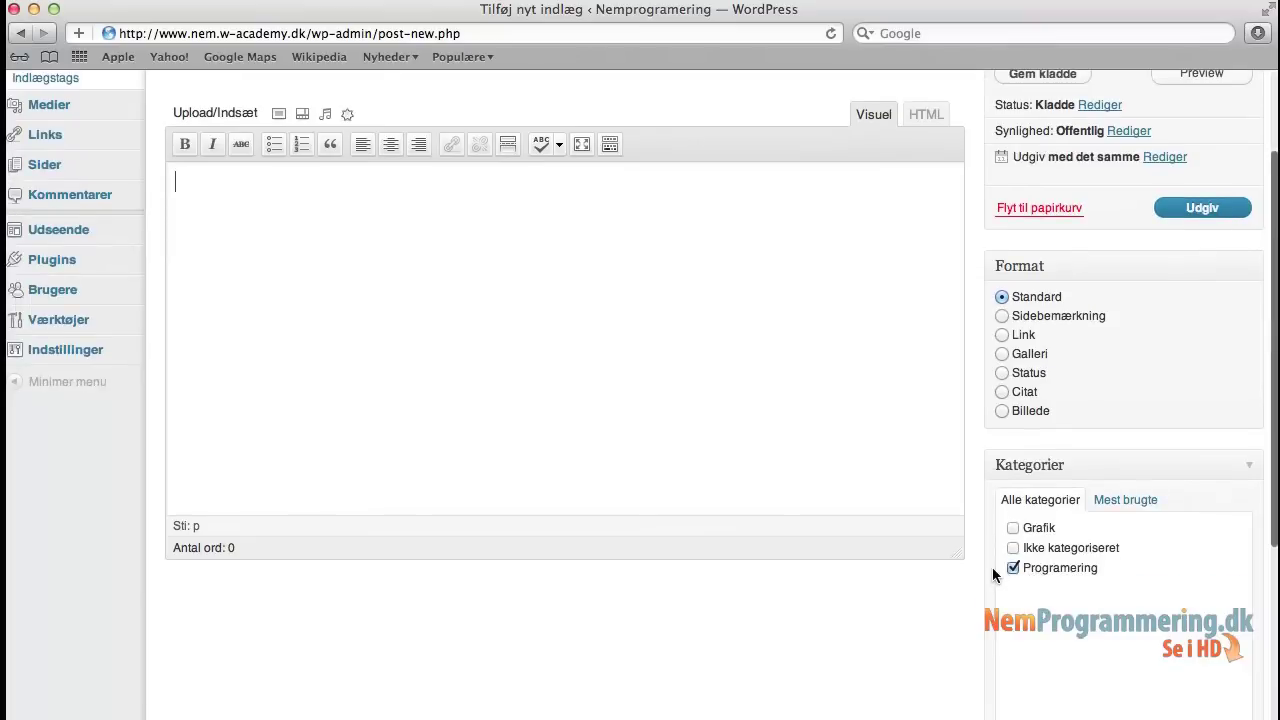
{"action": "scroll", "coordinate": [454, 420], "scroll_direction": "down", "scroll_amount": 3}
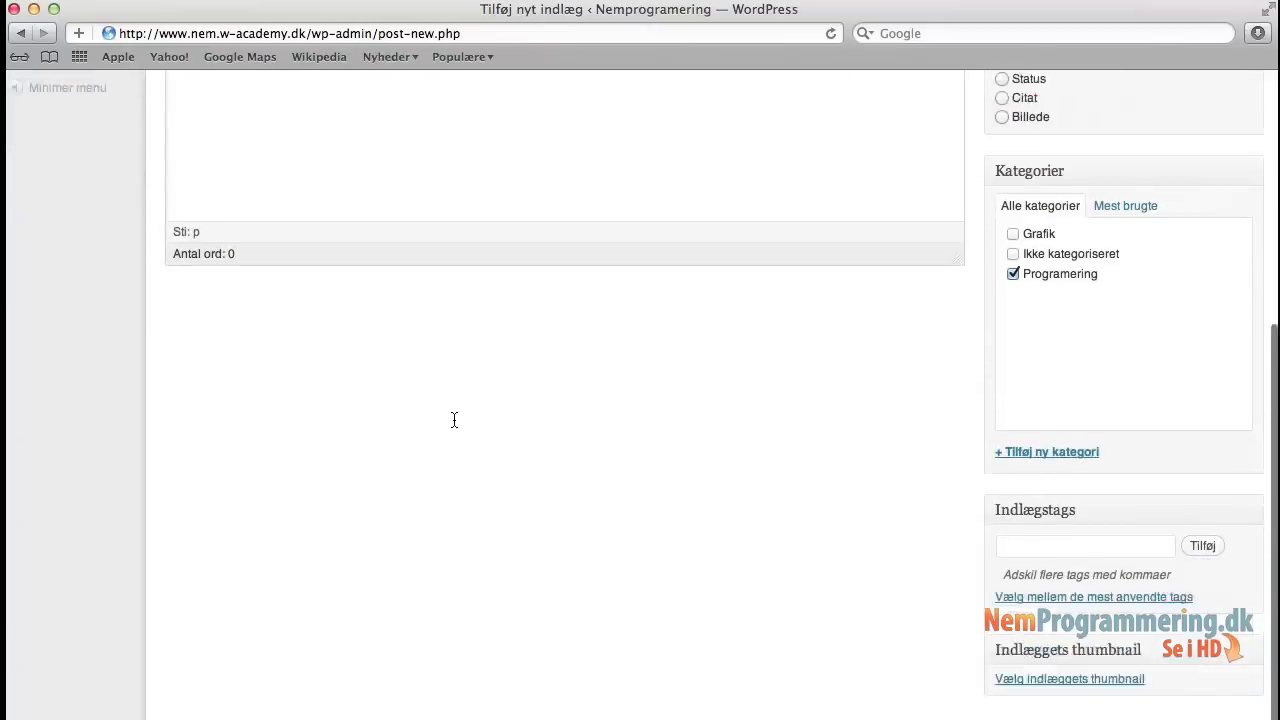
{"action": "scroll", "coordinate": [452, 424], "scroll_direction": "up", "scroll_amount": 5}
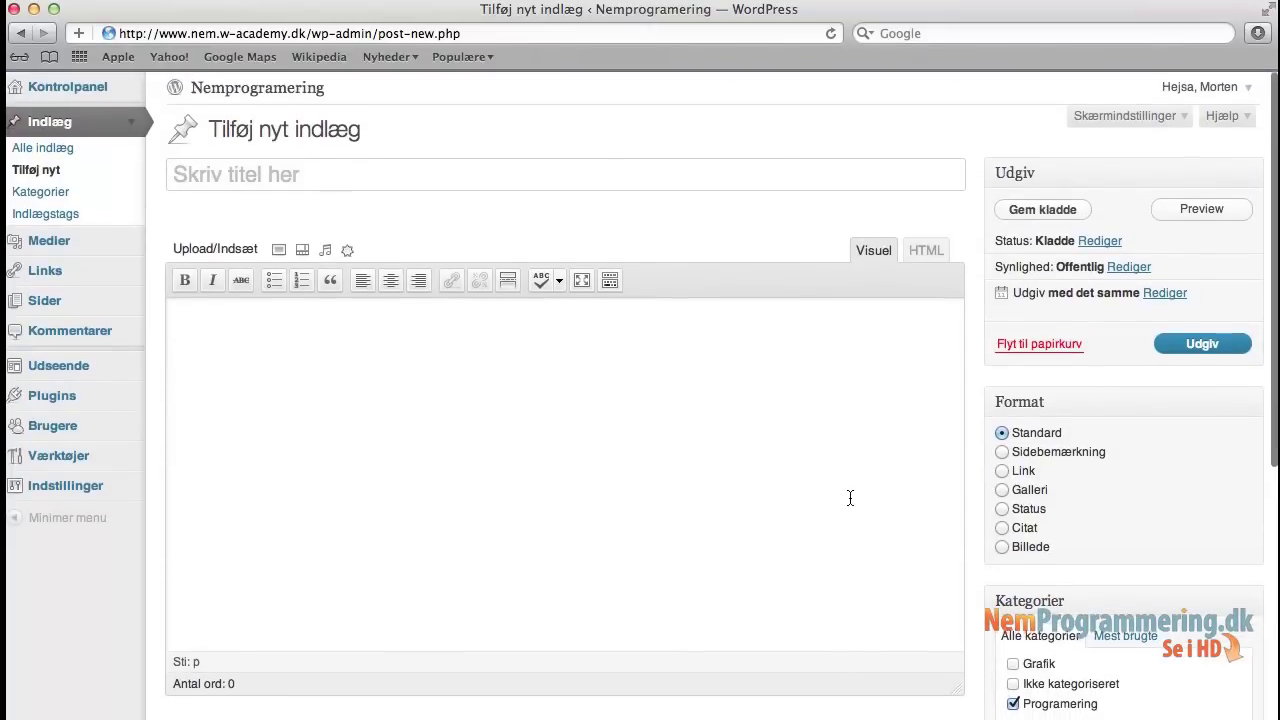
{"action": "scroll", "coordinate": [846, 491], "scroll_direction": "down", "scroll_amount": 4}
{"action": "scroll", "coordinate": [846, 490], "scroll_direction": "down", "scroll_amount": 7}
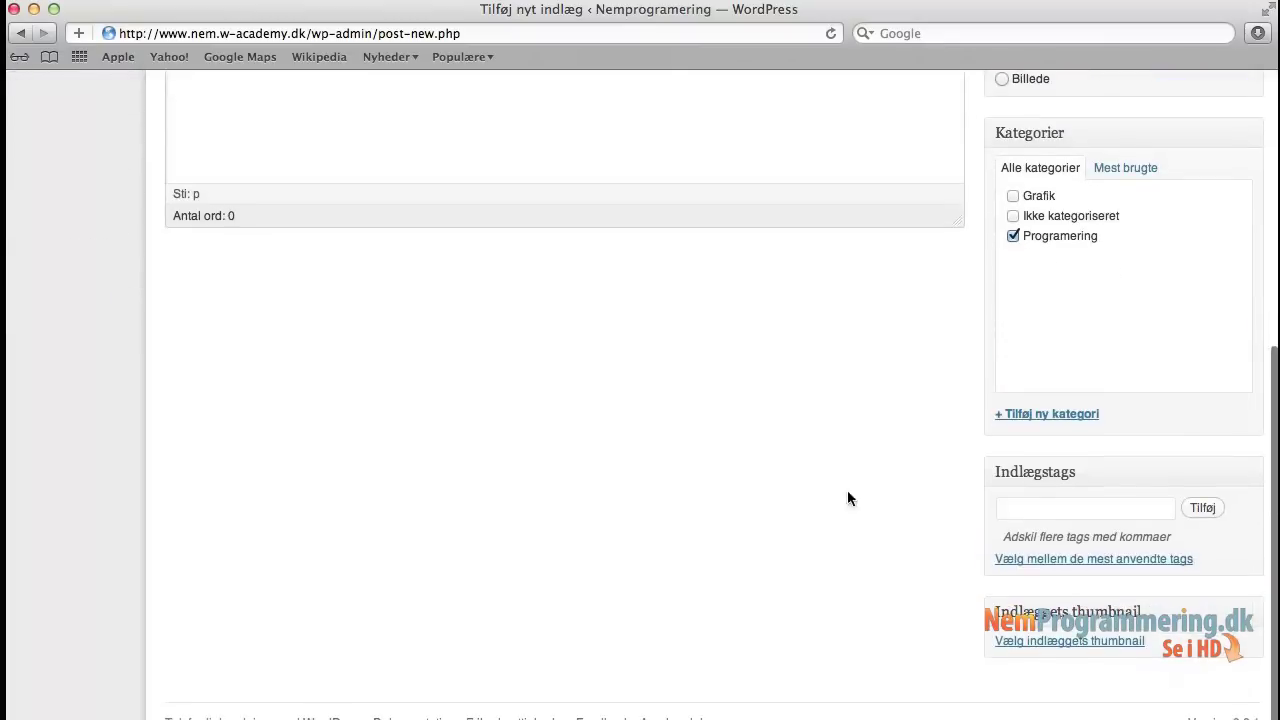
{"action": "left_click", "coordinate": [1090, 510]}
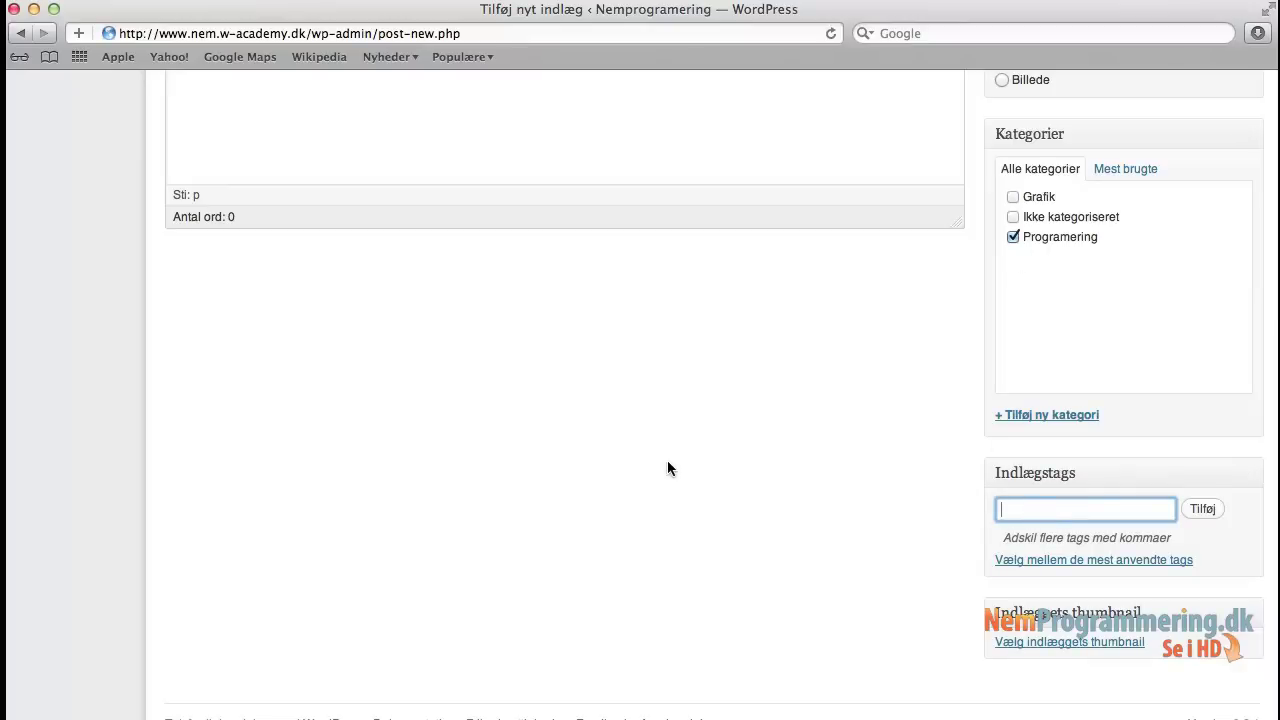
{"action": "scroll", "coordinate": [358, 198], "scroll_direction": "up", "scroll_amount": 5}
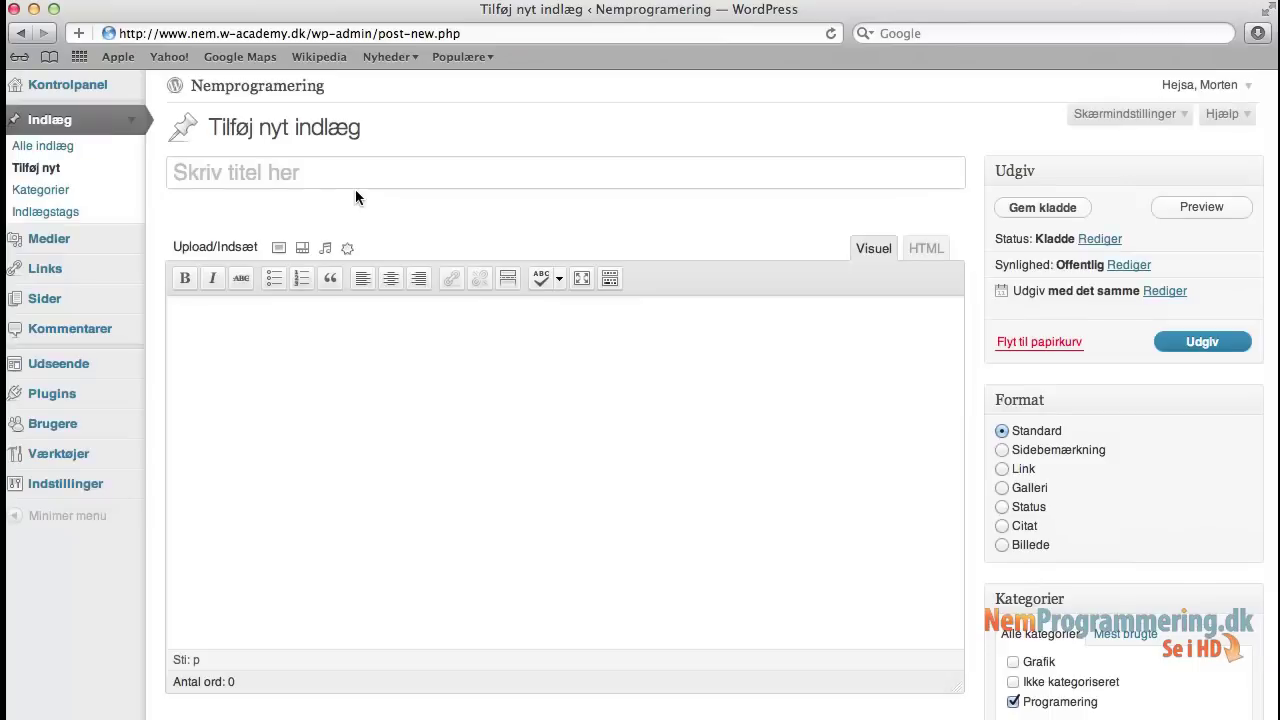
Set the alt text of the African Daisy image in the media library to Blomst and update the item
{"action": "left_click", "coordinate": [84, 243]}
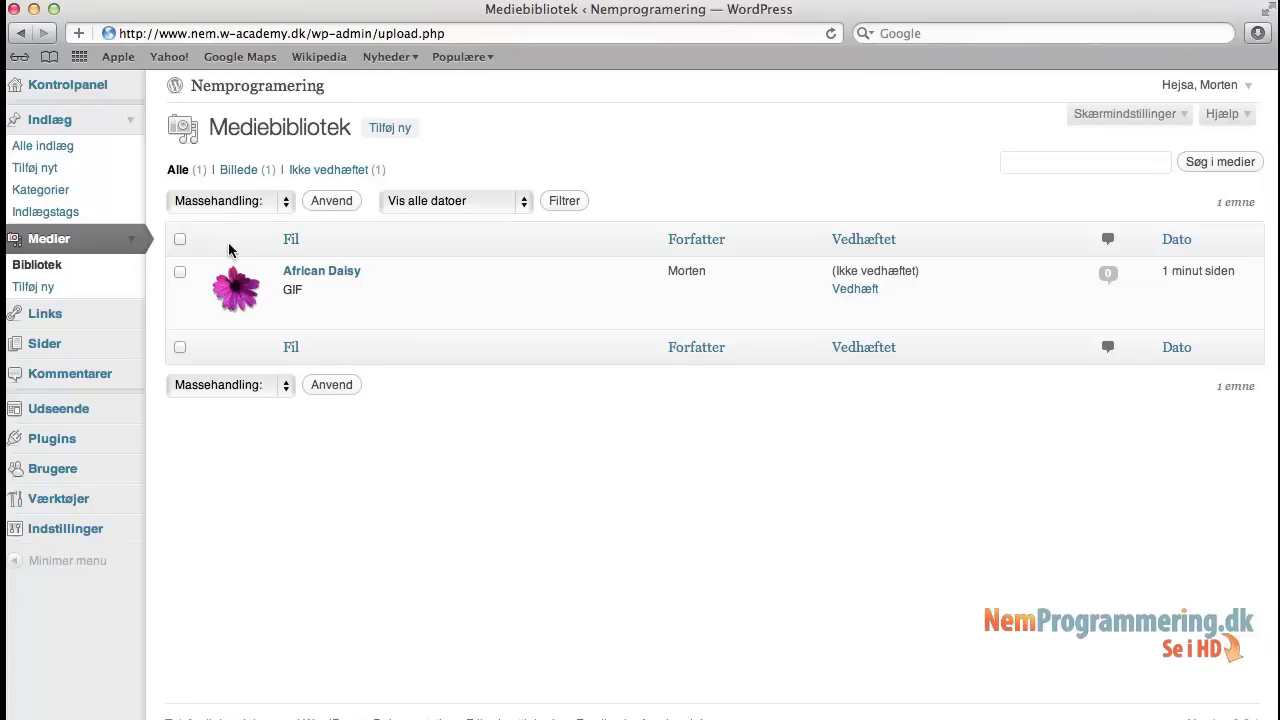
{"action": "mouse_move", "coordinate": [236, 264]}
{"action": "mouse_move", "coordinate": [271, 315]}
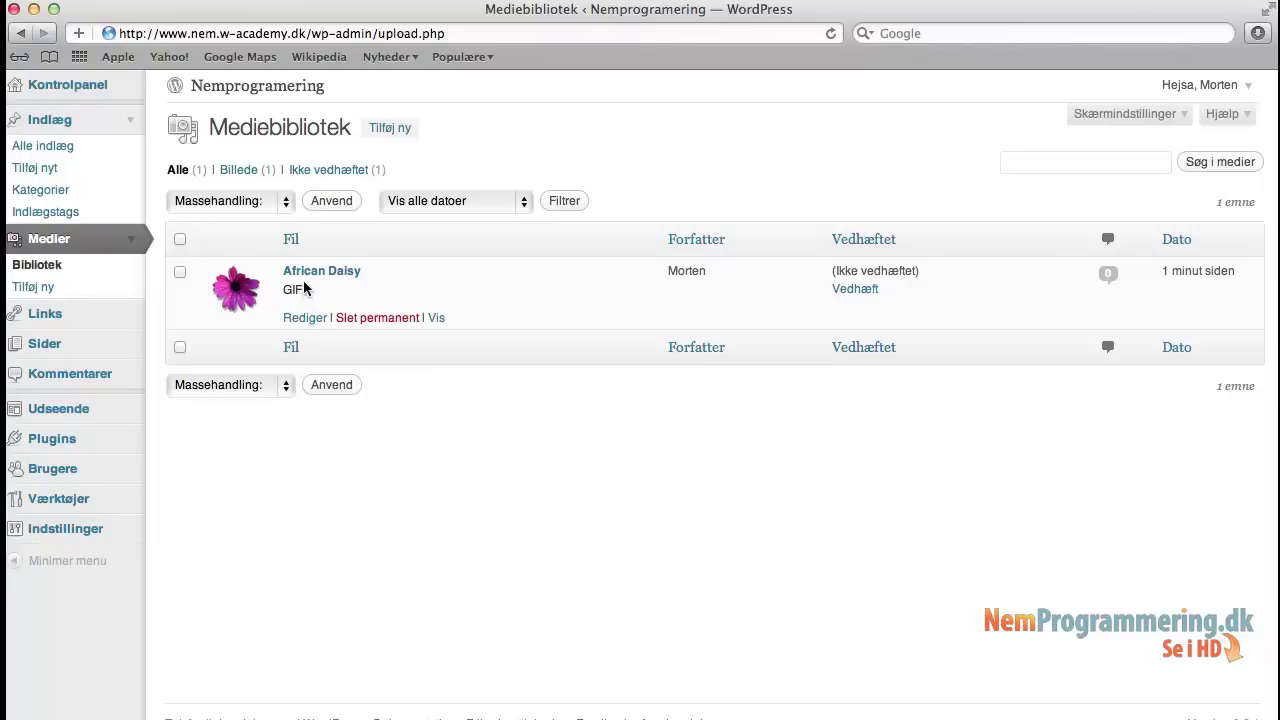
{"action": "left_click", "coordinate": [313, 279]}
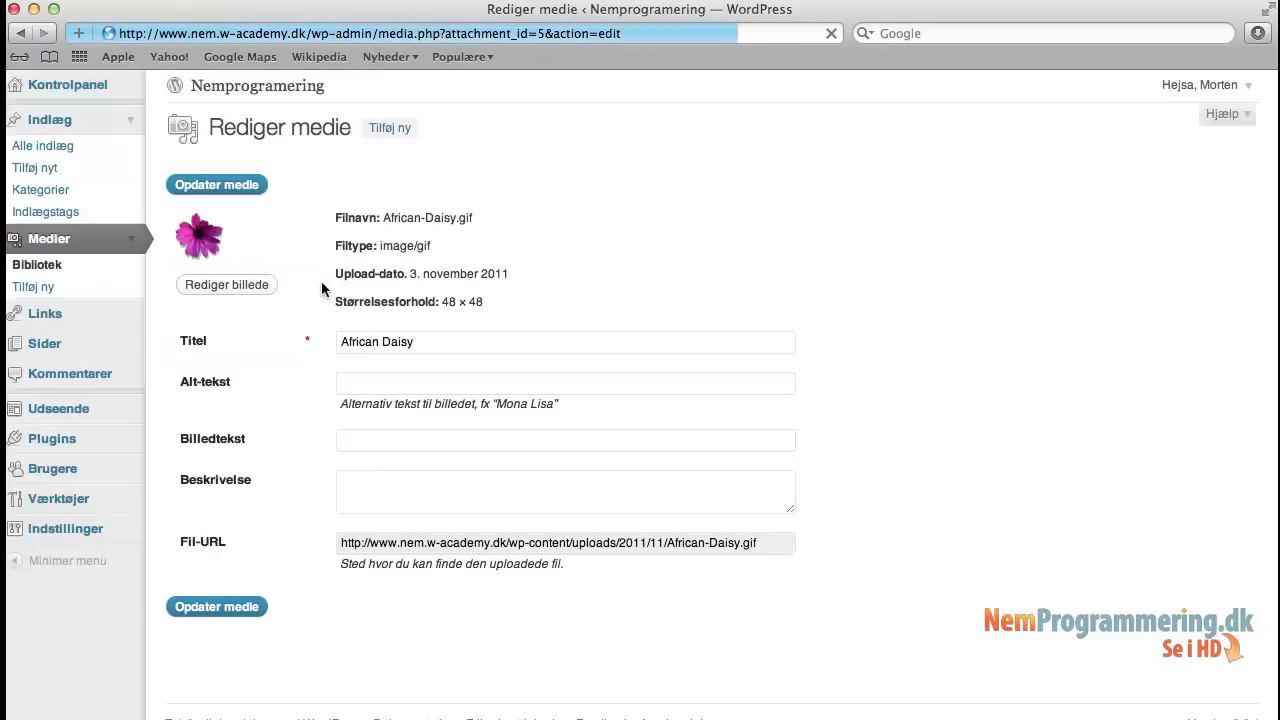
{"action": "left_click", "coordinate": [366, 383]}
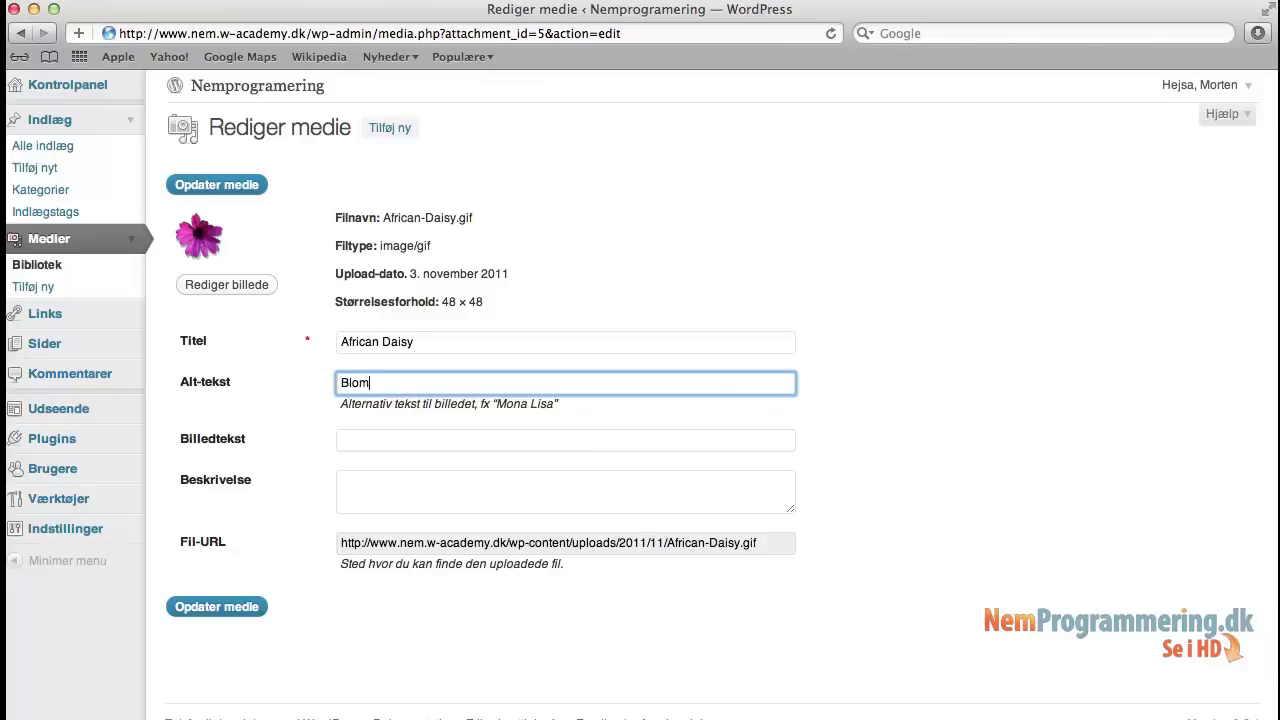
{"action": "left_click", "coordinate": [623, 259]}
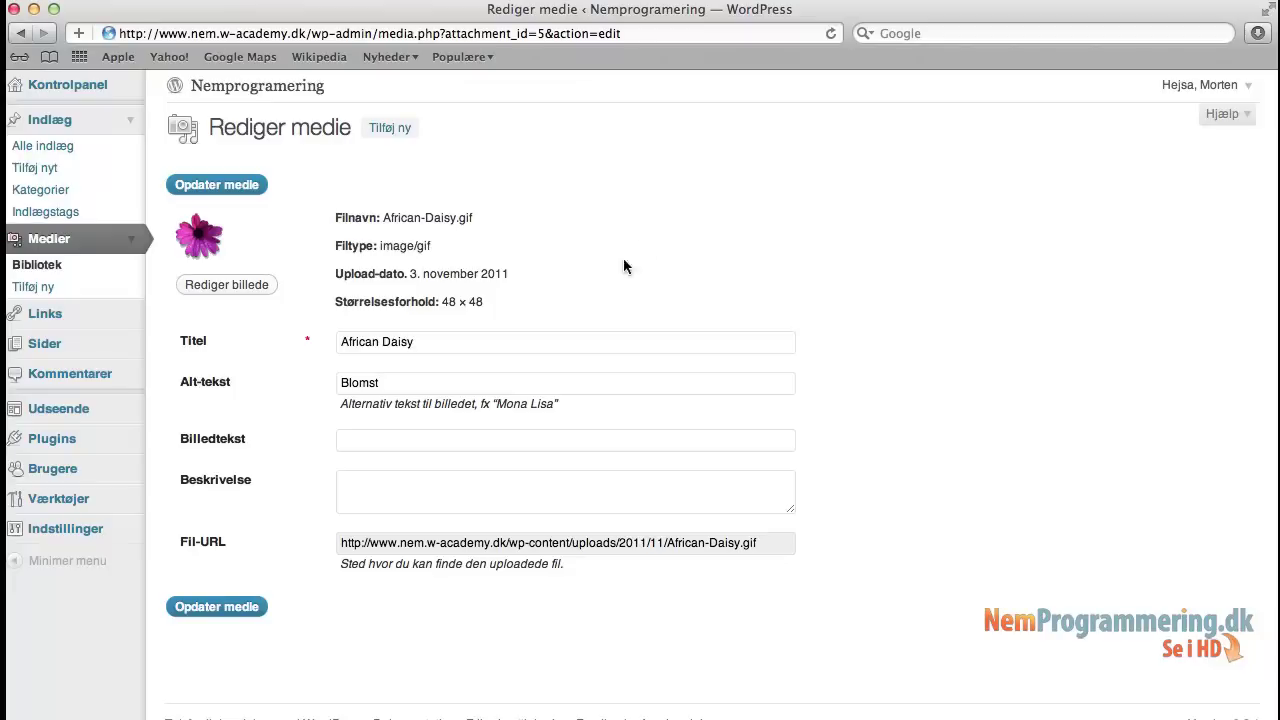
{"action": "left_click", "coordinate": [237, 604]}
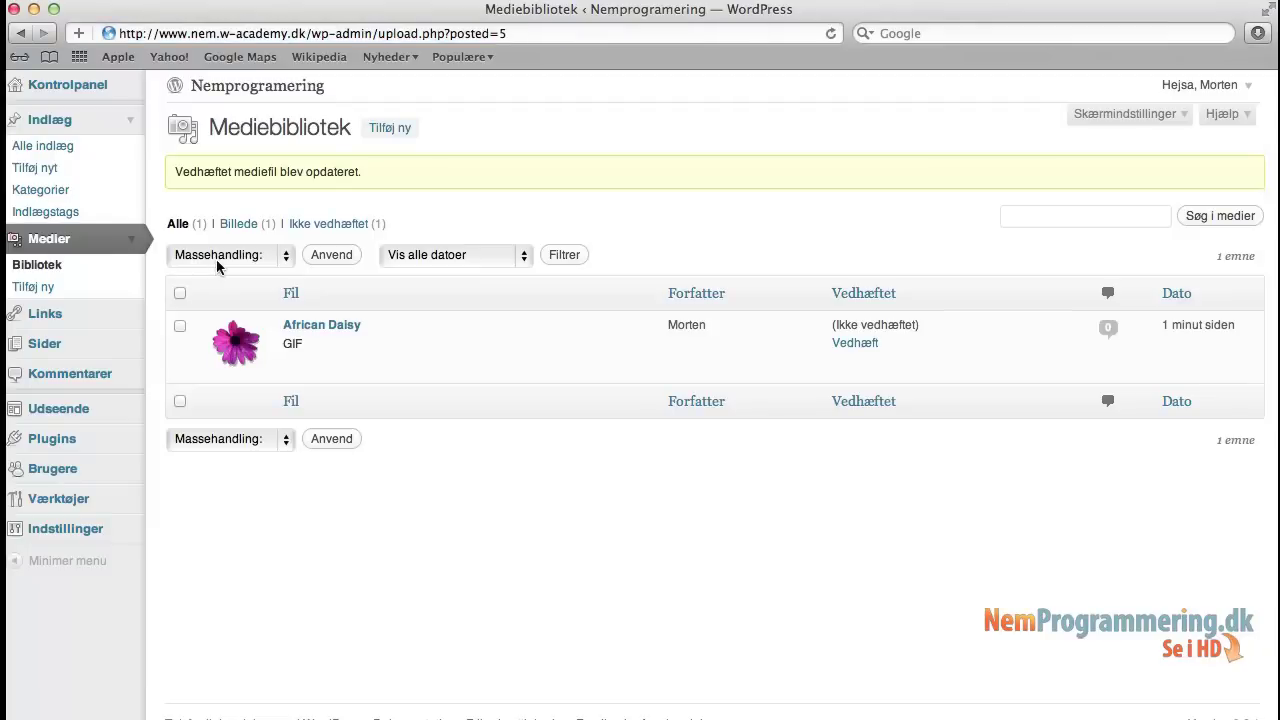
Examine the image editing and crop options of the African Daisy media item, and update it without changes
{"action": "left_click", "coordinate": [315, 330]}
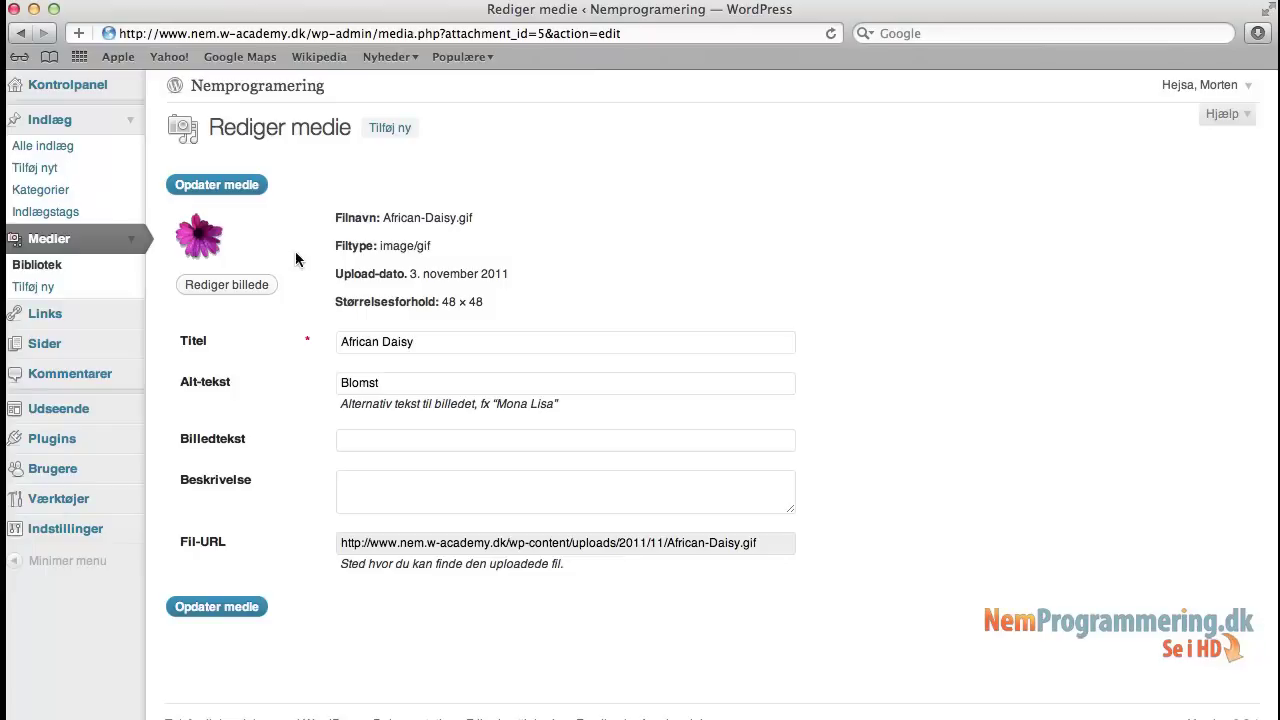
{"action": "left_click", "coordinate": [249, 287]}
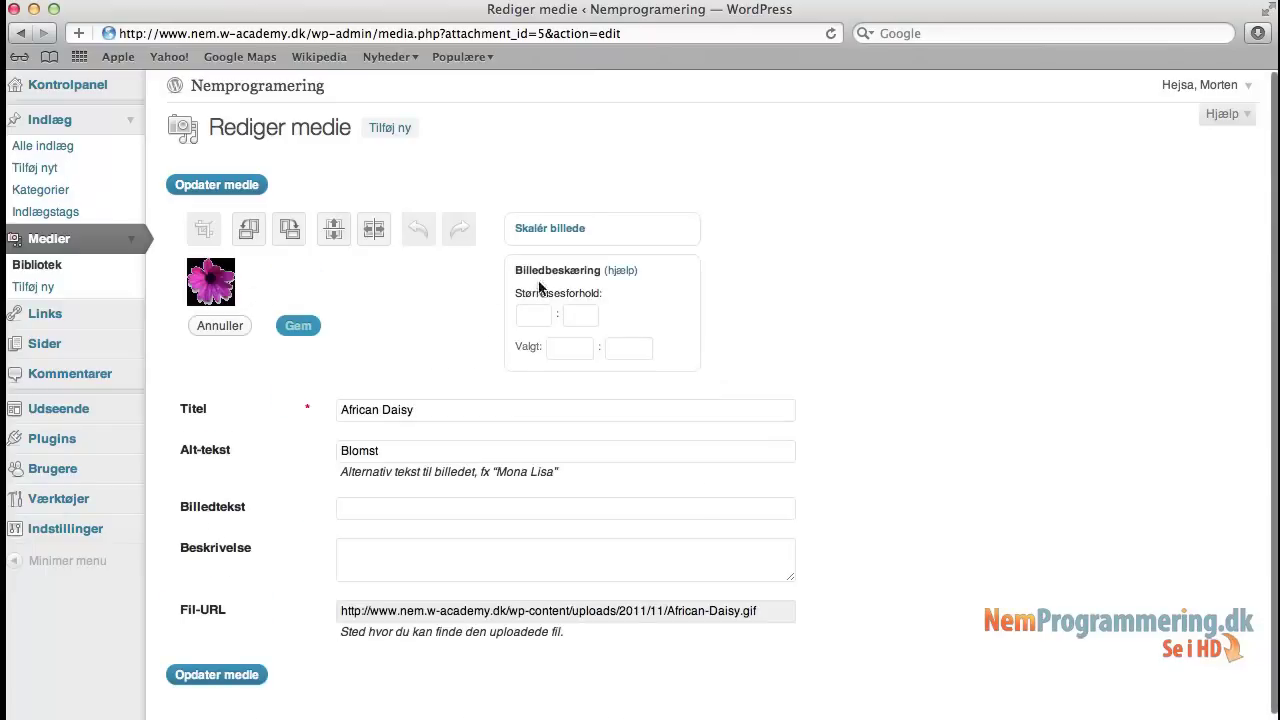
{"action": "left_click", "coordinate": [521, 318]}
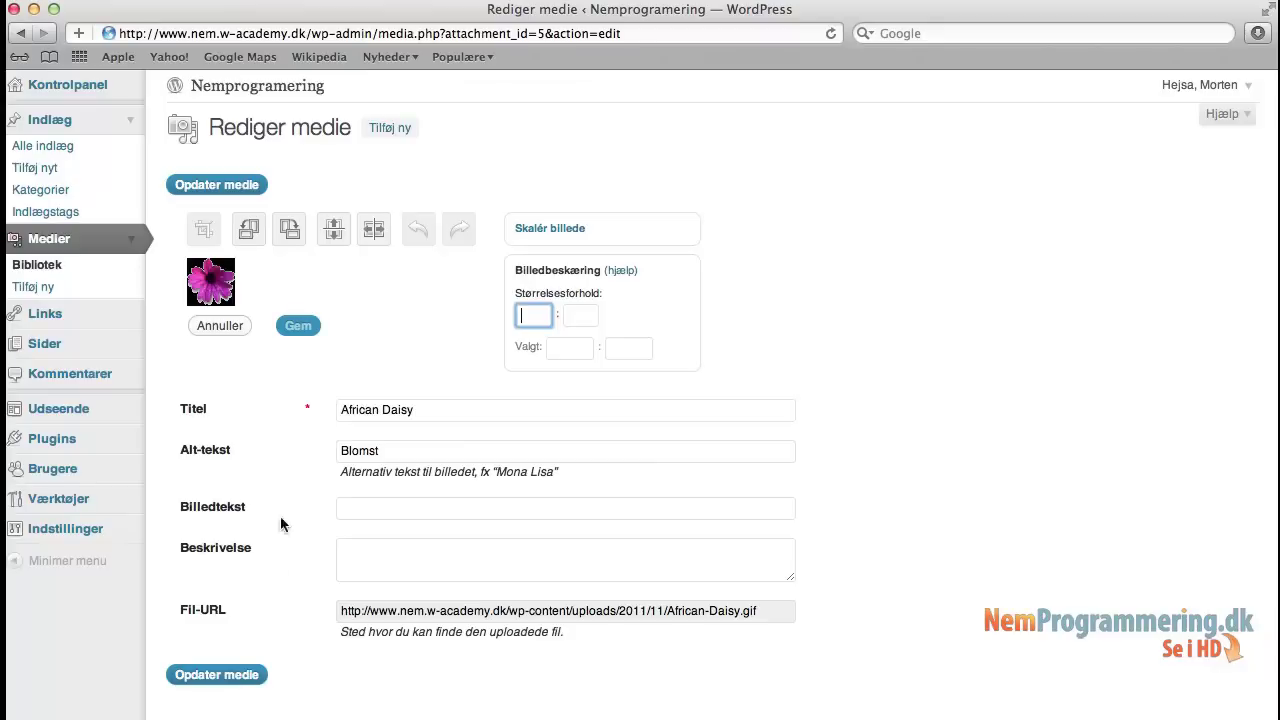
{"action": "left_click", "coordinate": [233, 189]}
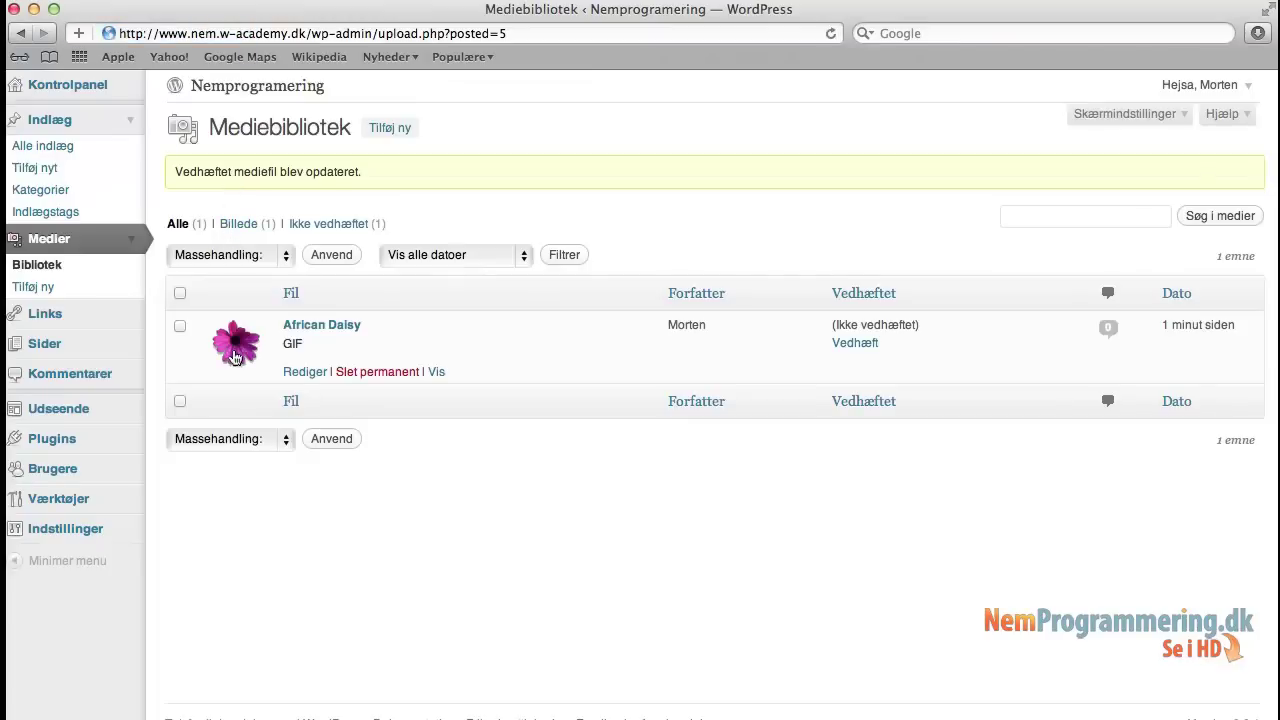
Open the Hej Verden! post for editing and examine its image insertion options, including the media library
{"action": "left_click", "coordinate": [30, 150]}
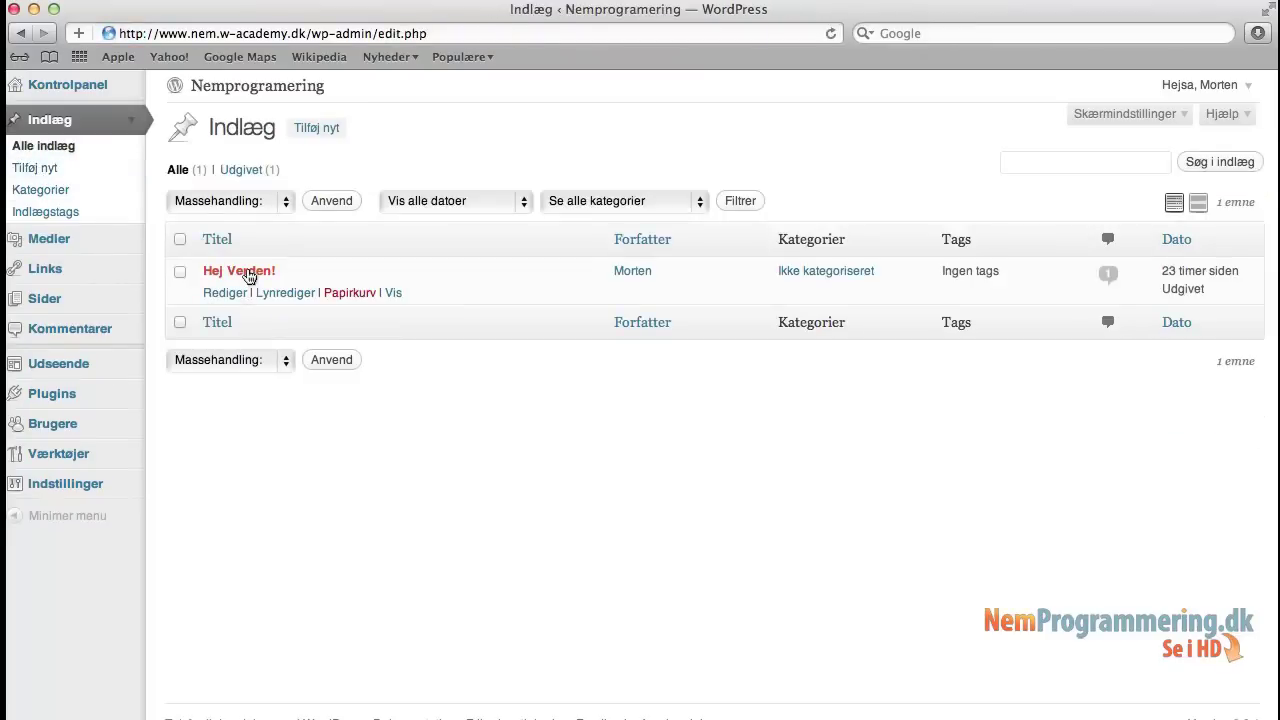
{"action": "left_click", "coordinate": [247, 272]}
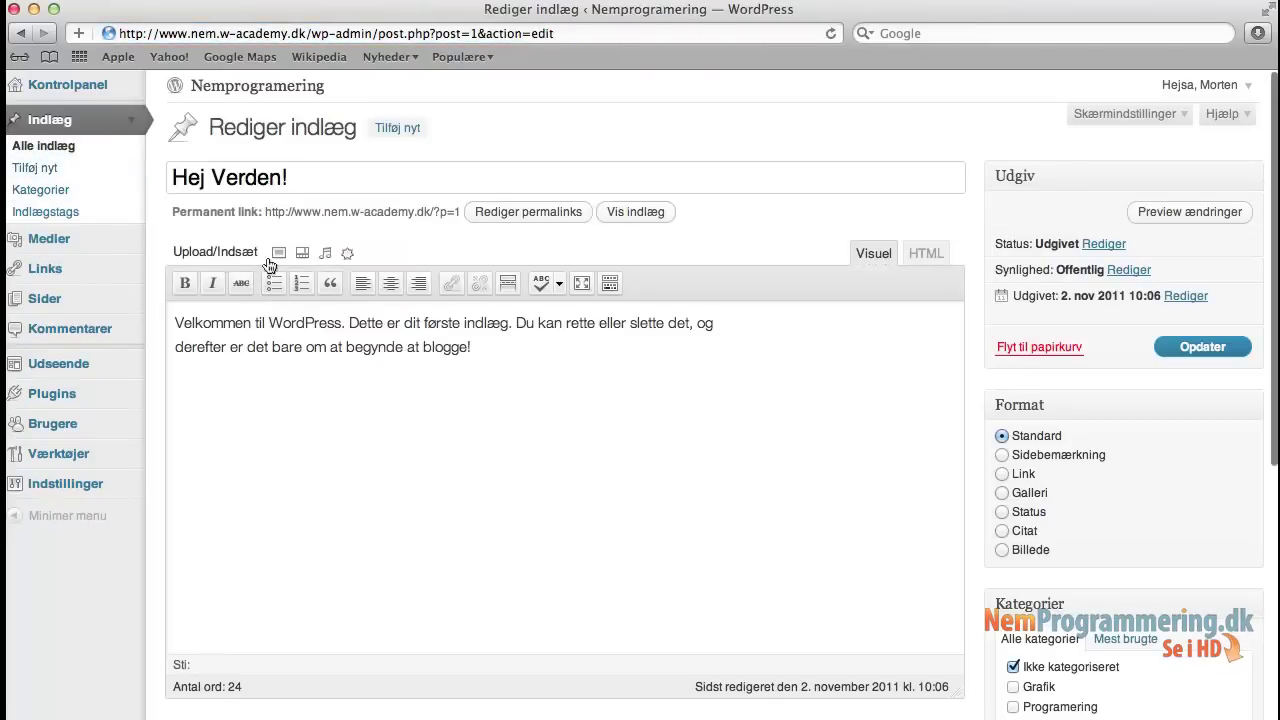
{"action": "left_click", "coordinate": [281, 256]}
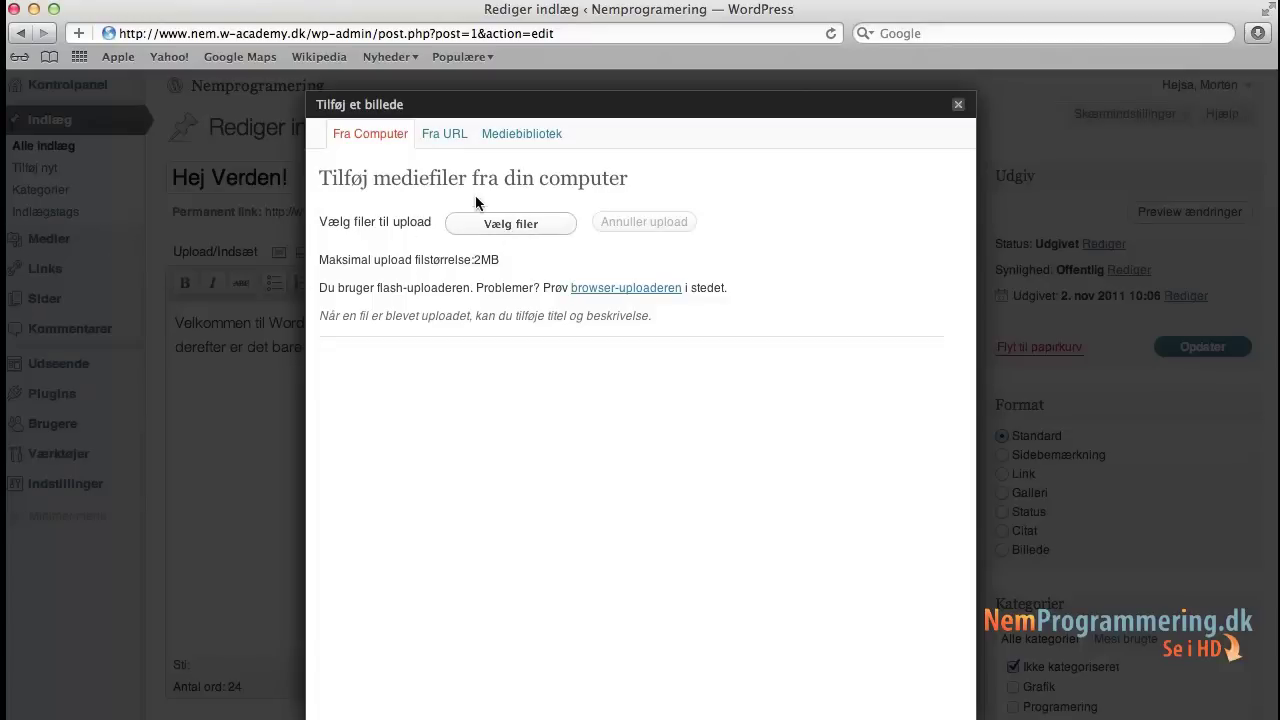
{"action": "left_click", "coordinate": [537, 140]}
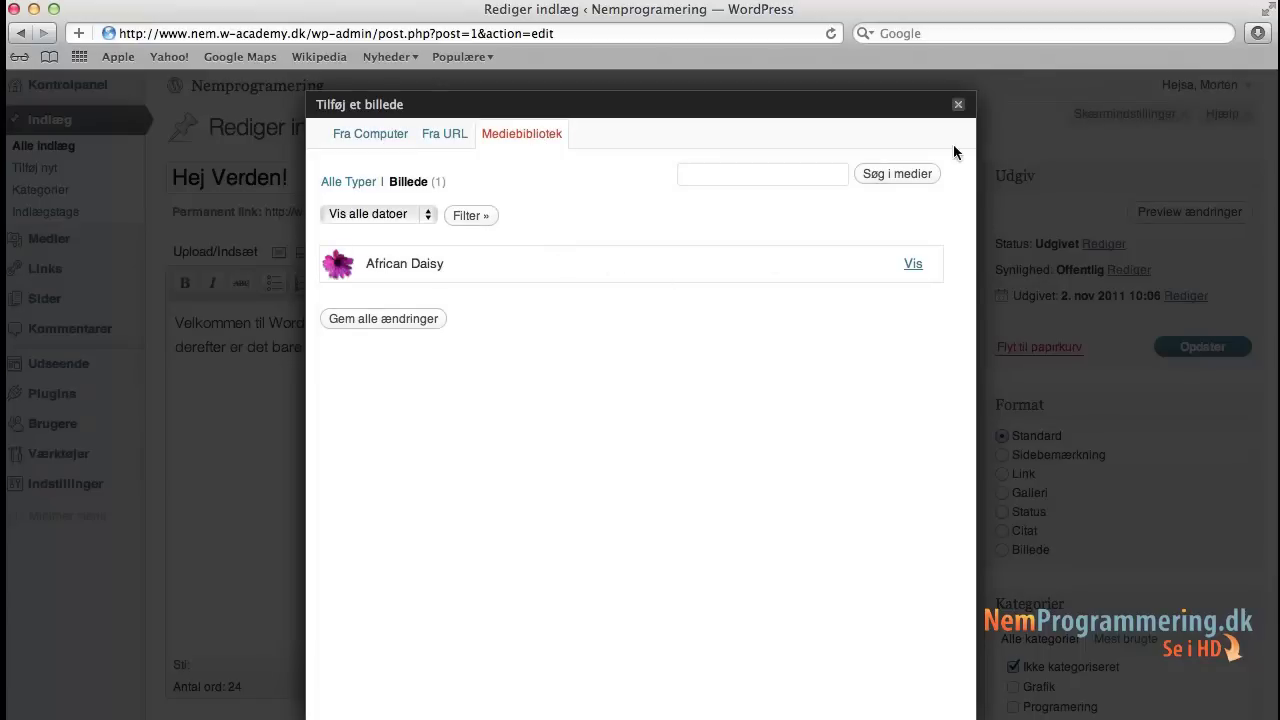
{"action": "left_click", "coordinate": [959, 105]}
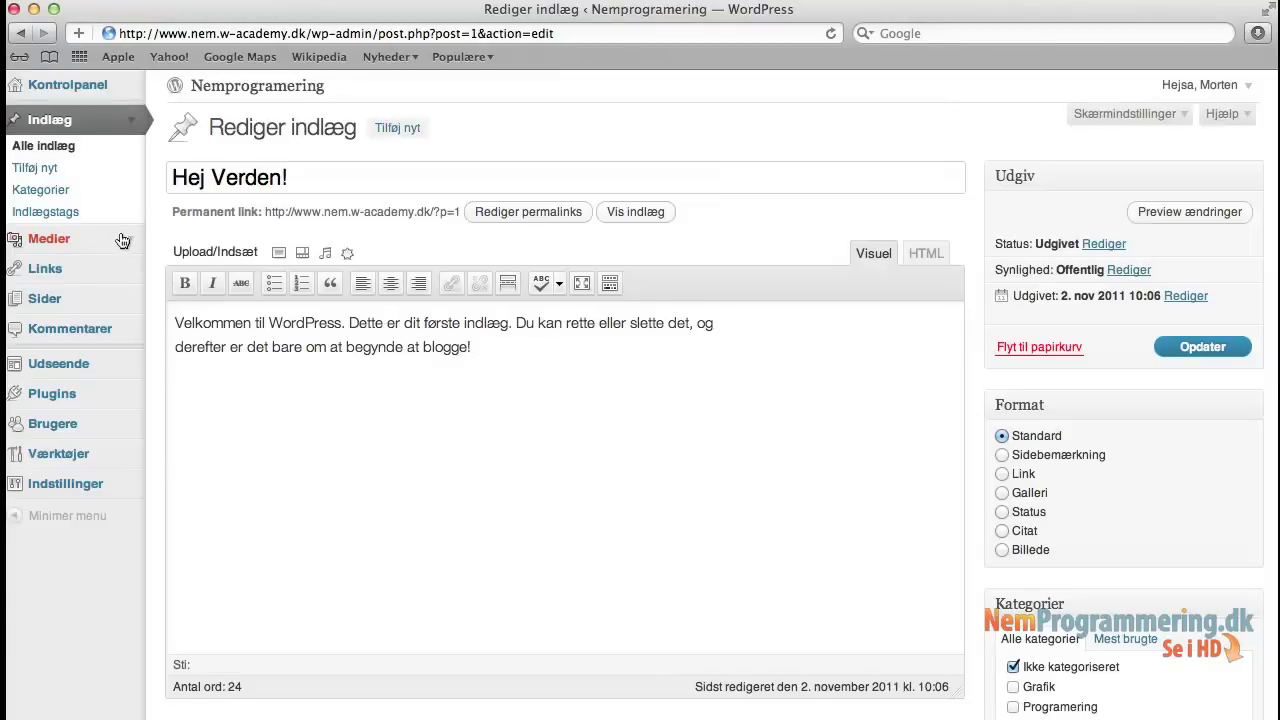
Open the overview of all links and examine the blogroll entries
{"action": "left_click", "coordinate": [139, 124]}
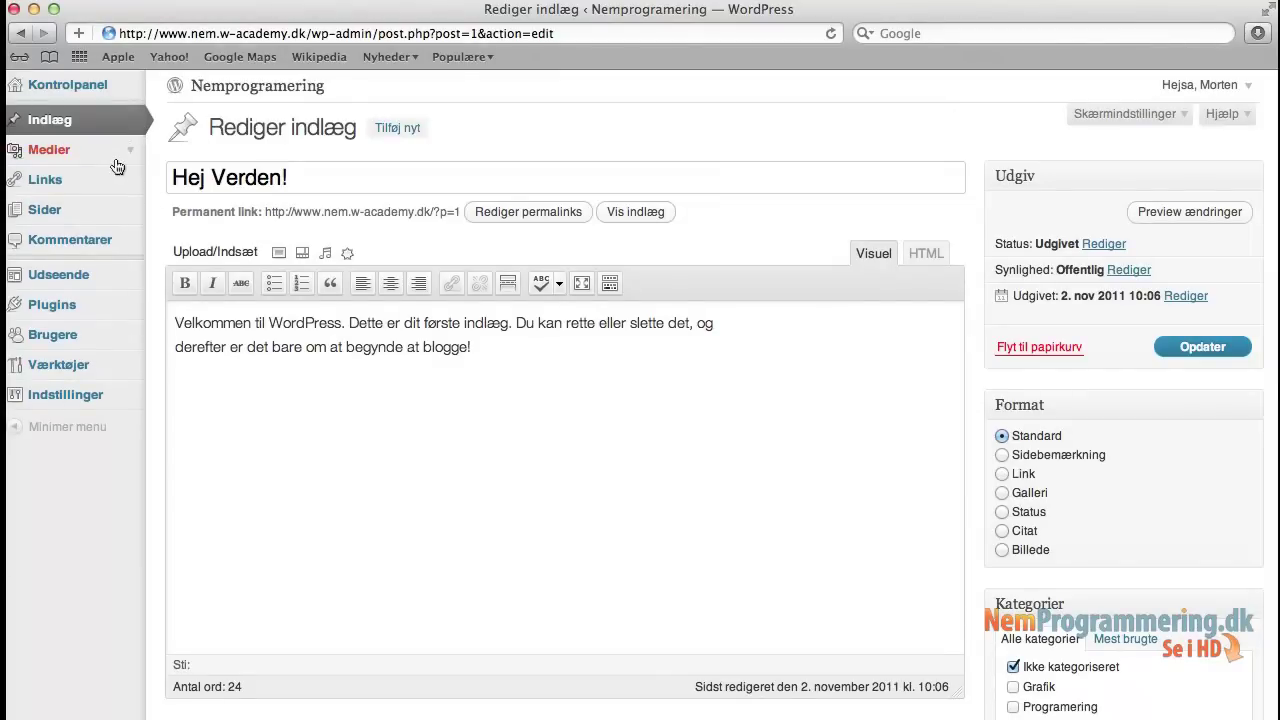
{"action": "left_click", "coordinate": [127, 155]}
{"action": "left_click", "coordinate": [70, 180]}
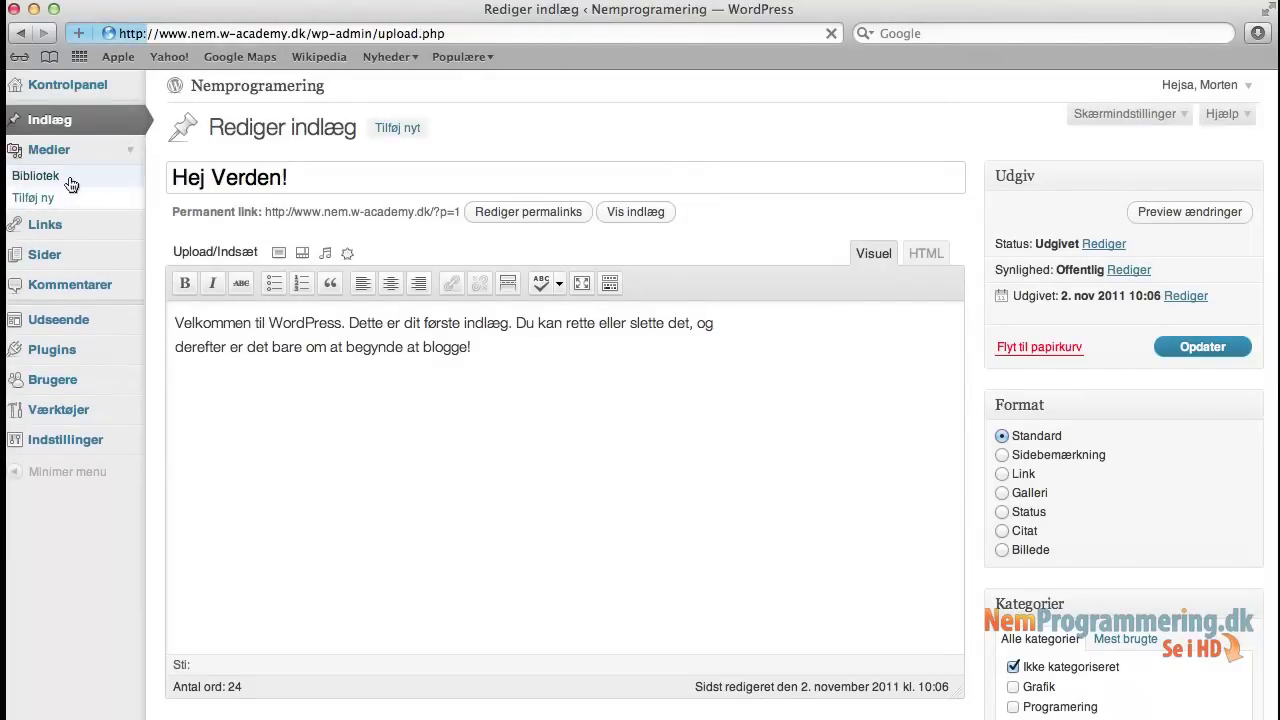
{"action": "left_click", "coordinate": [45, 224]}
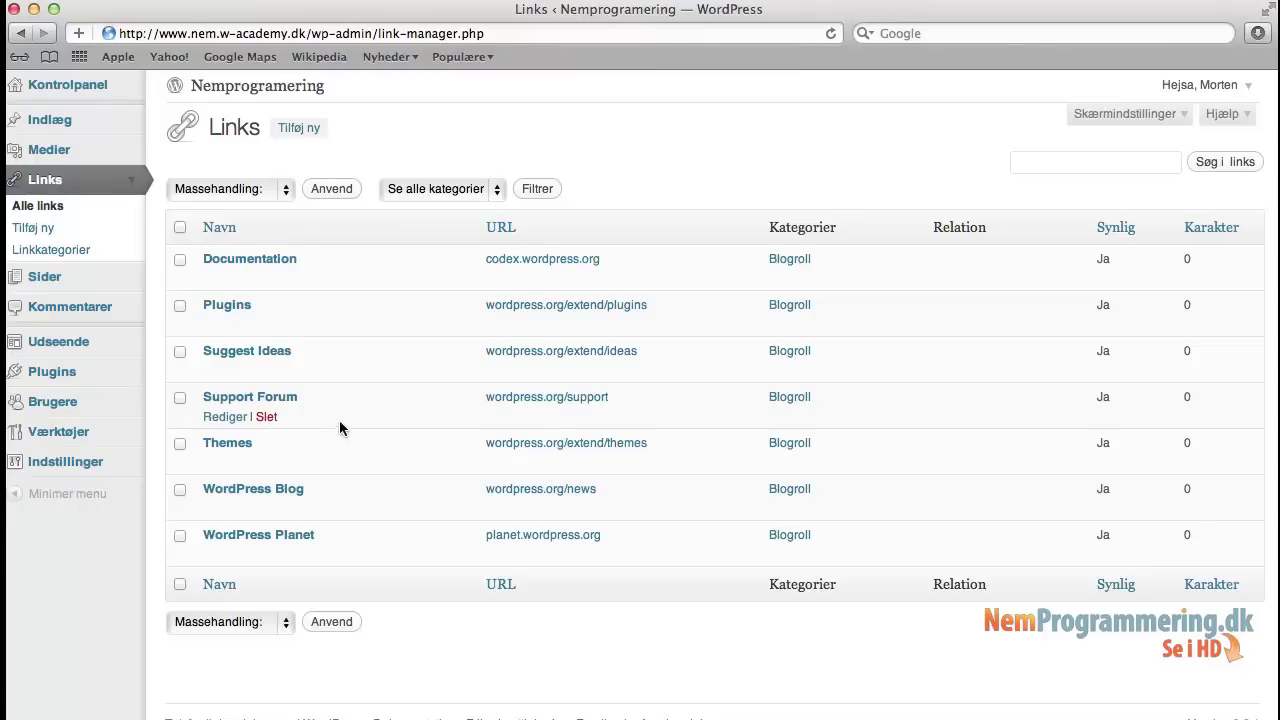
Add the Links widget to the Primær Sidebar showing all links with image and name, and save it
{"action": "left_click", "coordinate": [130, 342]}
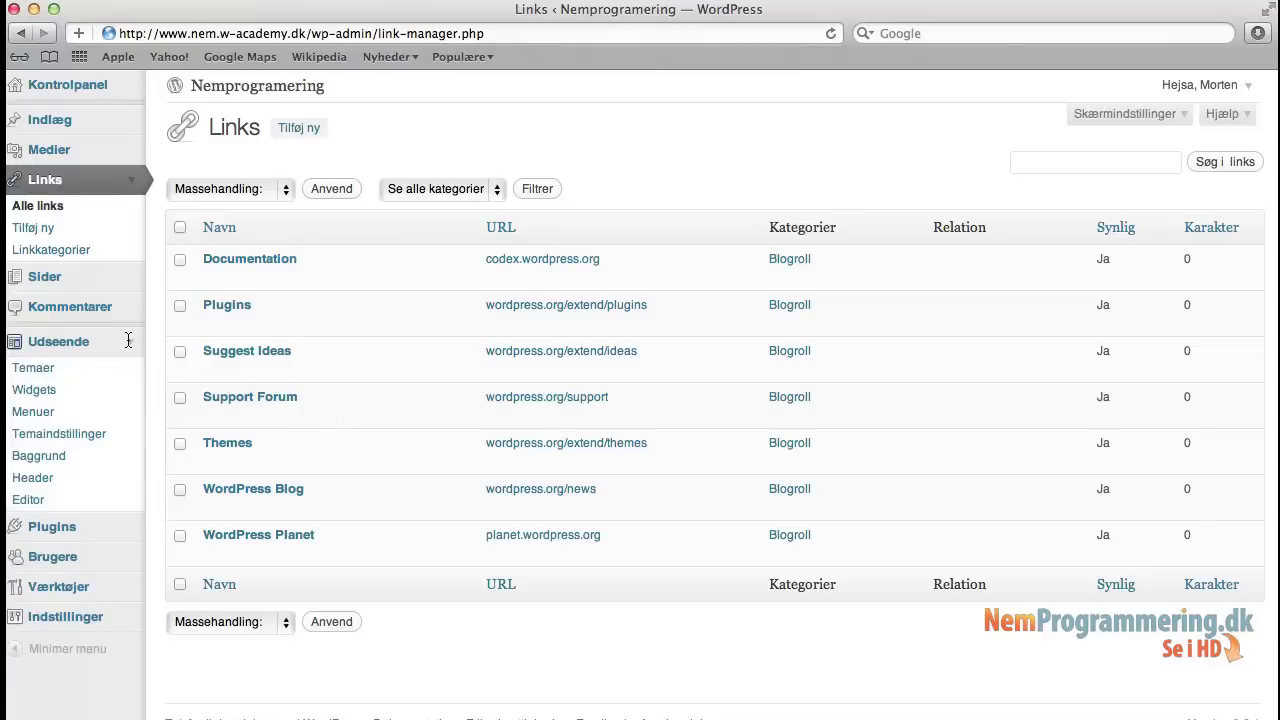
{"action": "left_click", "coordinate": [38, 390]}
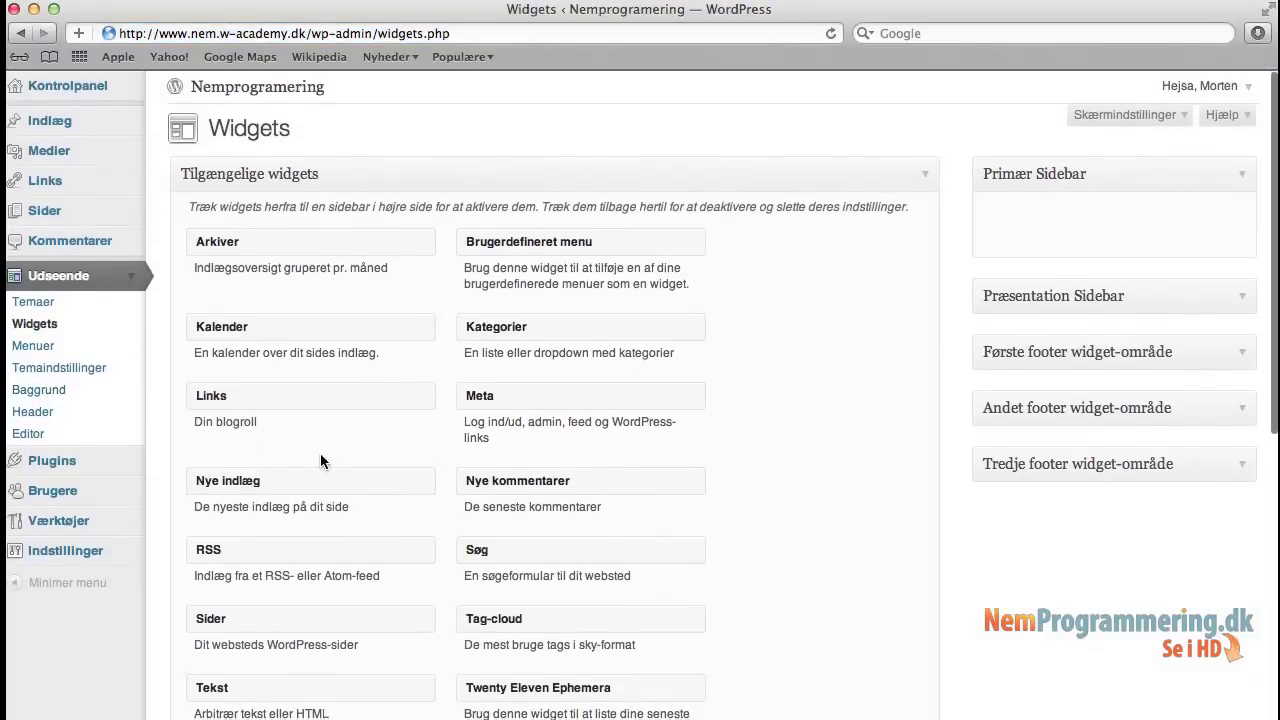
{"action": "scroll", "coordinate": [313, 530], "scroll_direction": "down", "scroll_amount": 5}
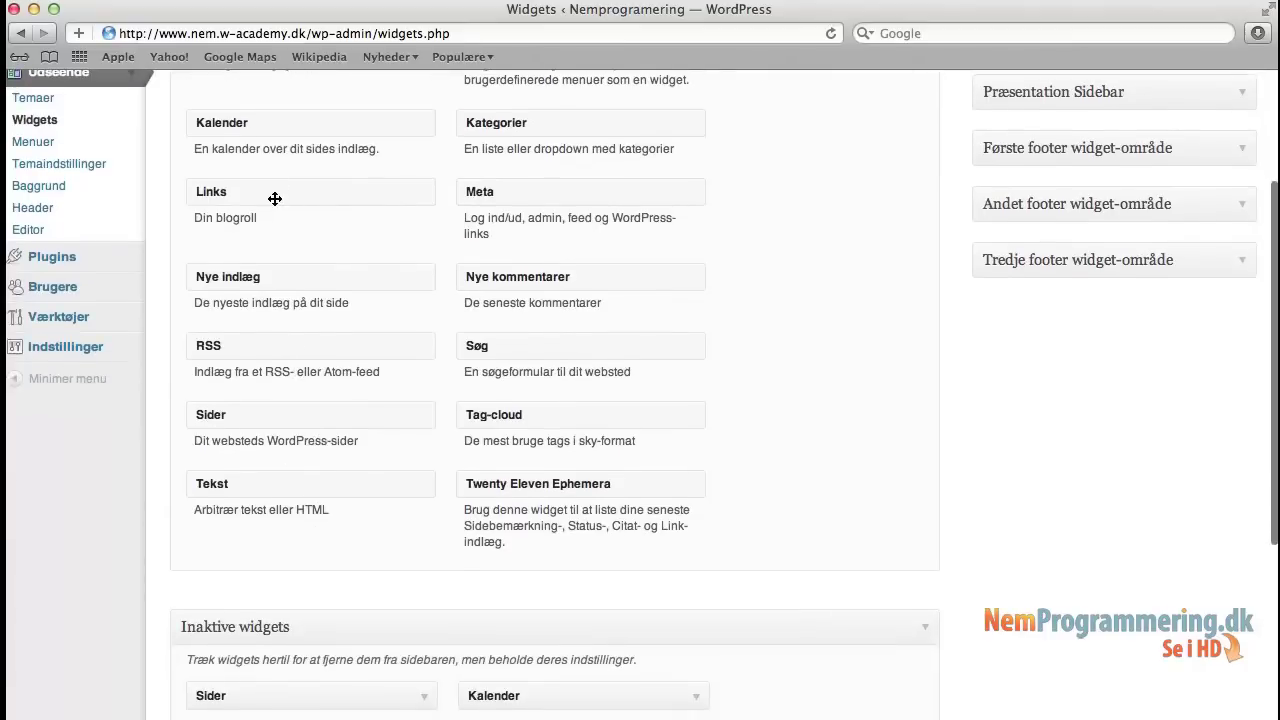
{"action": "left_click_drag", "start_coordinate": [277, 197], "coordinate": [1059, 199]}
{"action": "left_click", "coordinate": [1203, 331]}
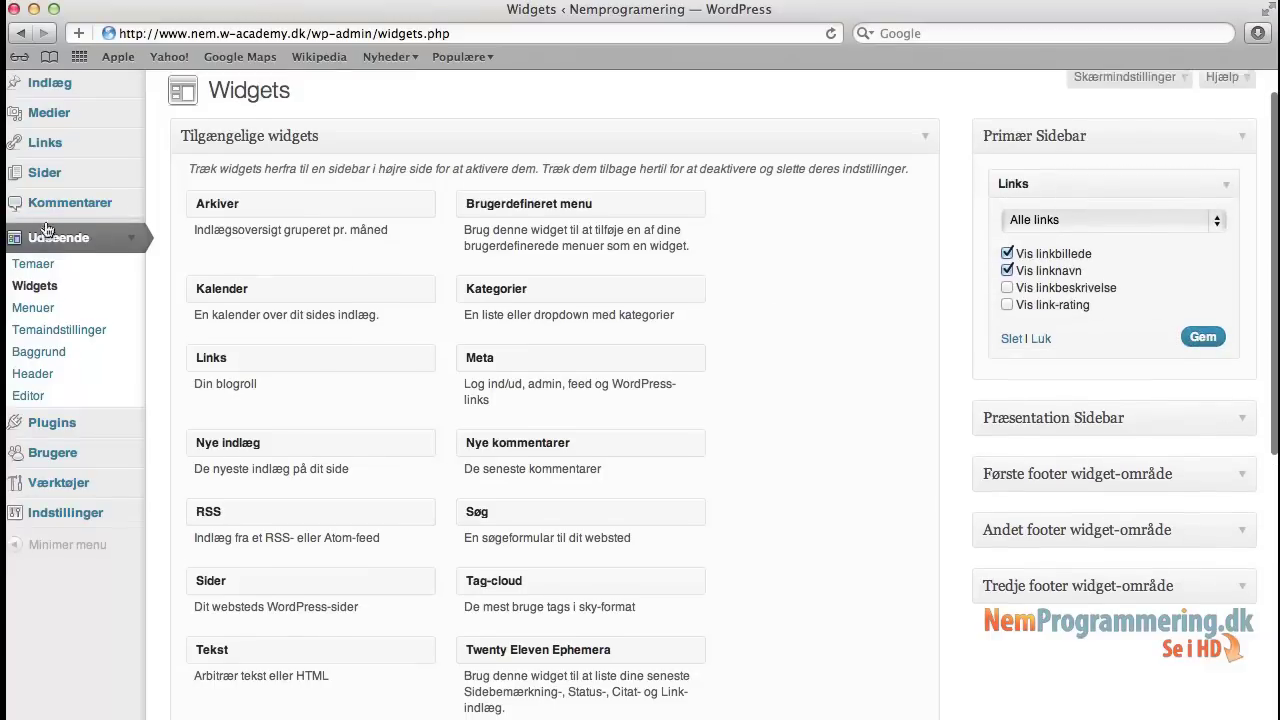
{"action": "scroll", "coordinate": [45, 222], "scroll_direction": "up", "scroll_amount": 2}
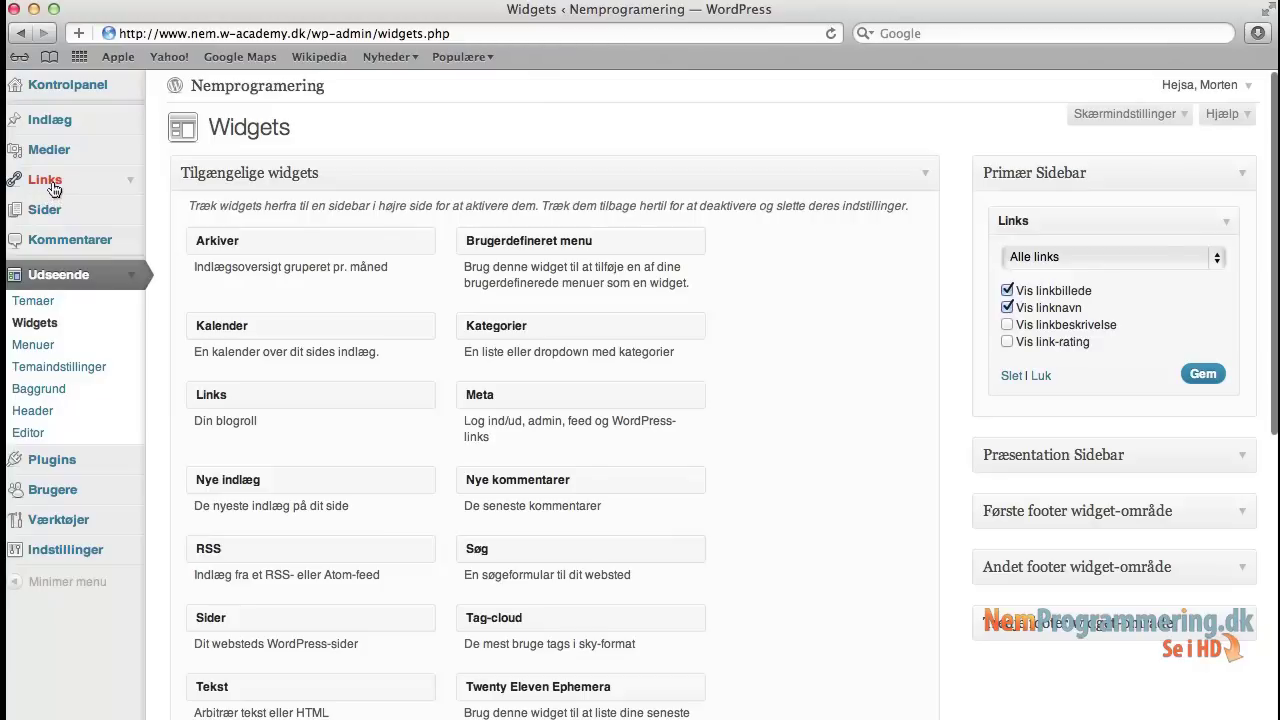
Start a new page titled Om Os and show the additional row of formatting tools in its editor
{"action": "left_click", "coordinate": [48, 186]}
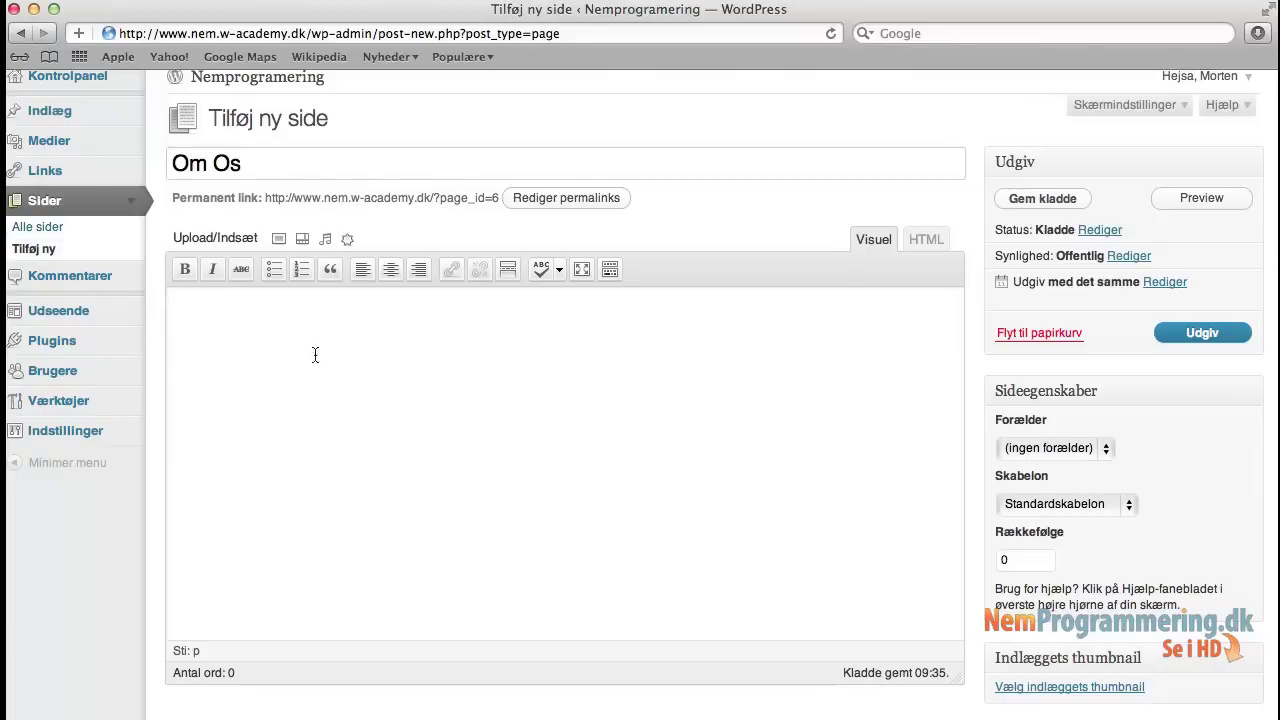
{"action": "scroll", "coordinate": [320, 358], "scroll_direction": "down", "scroll_amount": 2}
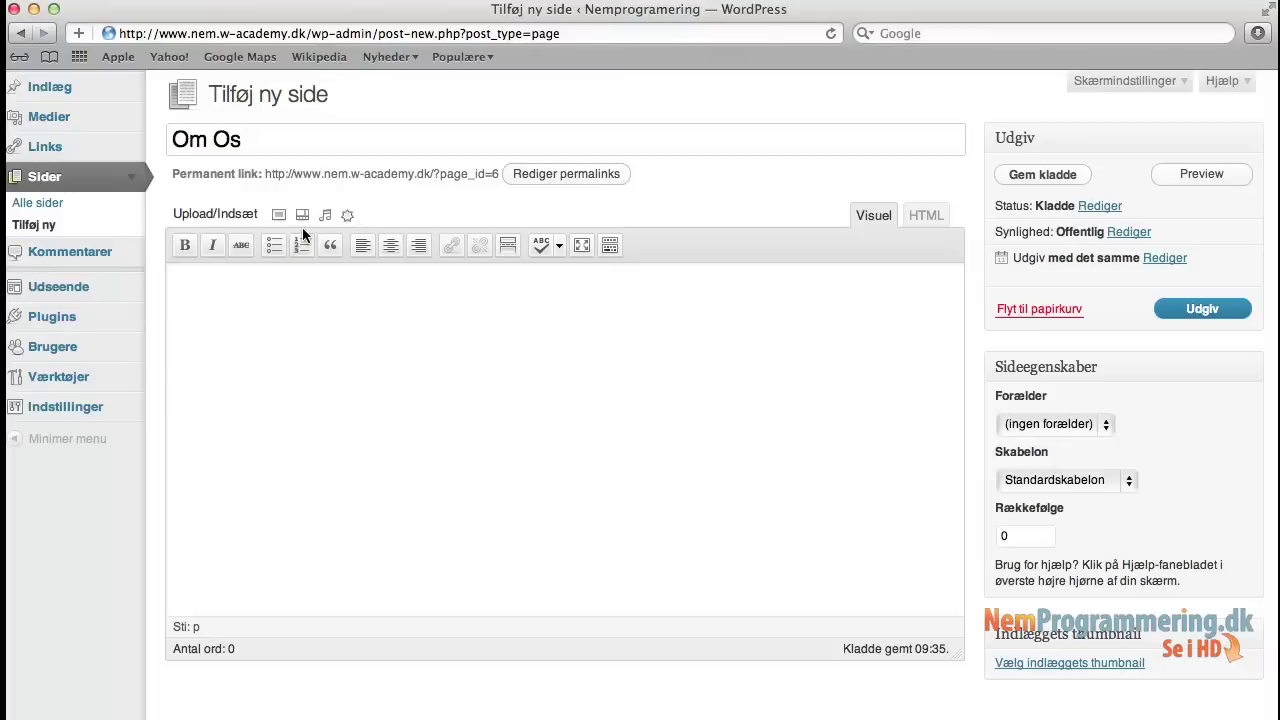
{"action": "left_click", "coordinate": [610, 245]}
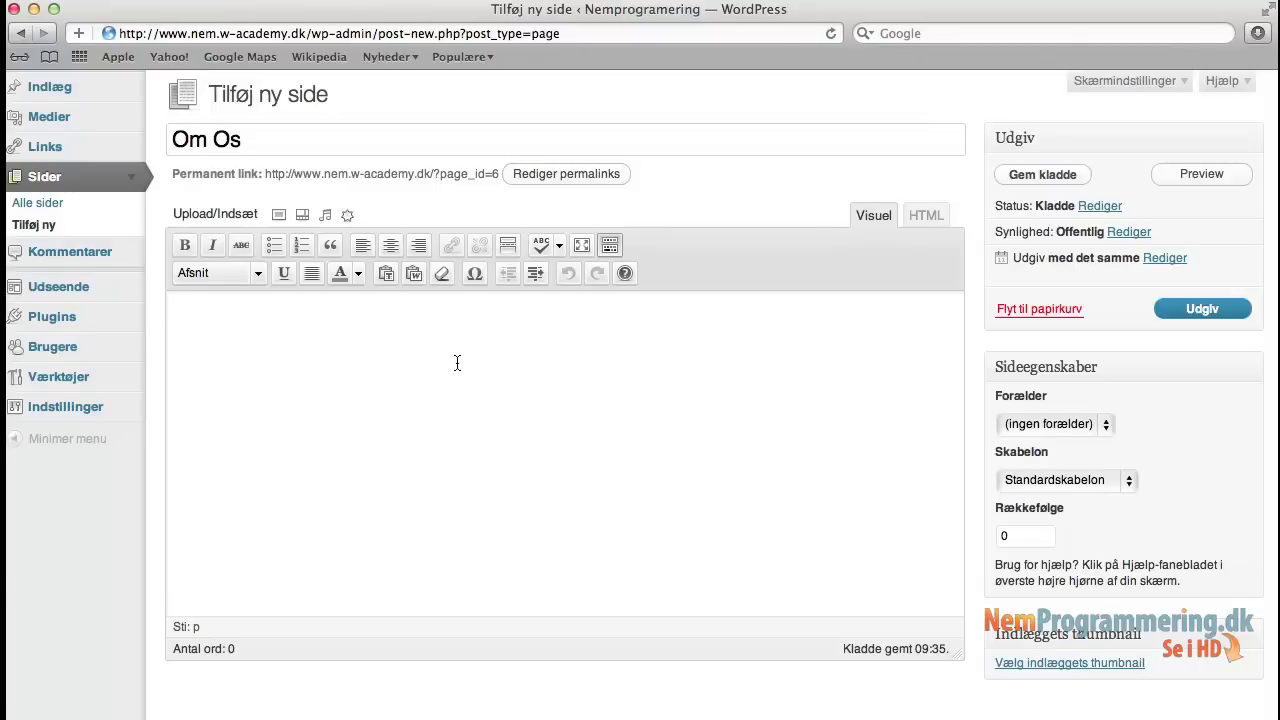
{"action": "left_click", "coordinate": [510, 411]}
Examine the Om Os page's content area and its publishing and visibility settings
{"action": "scroll", "coordinate": [510, 411], "scroll_direction": "down", "scroll_amount": 2}
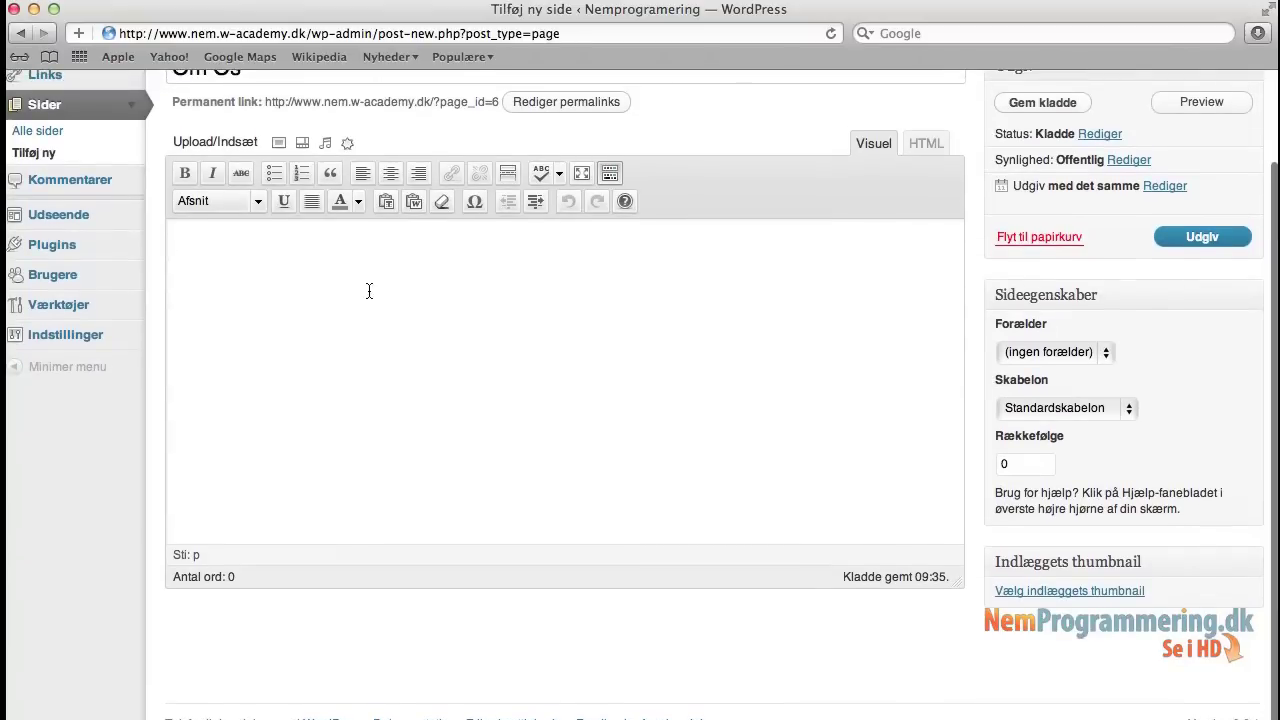
{"action": "scroll", "coordinate": [592, 381], "scroll_direction": "up", "scroll_amount": 3}
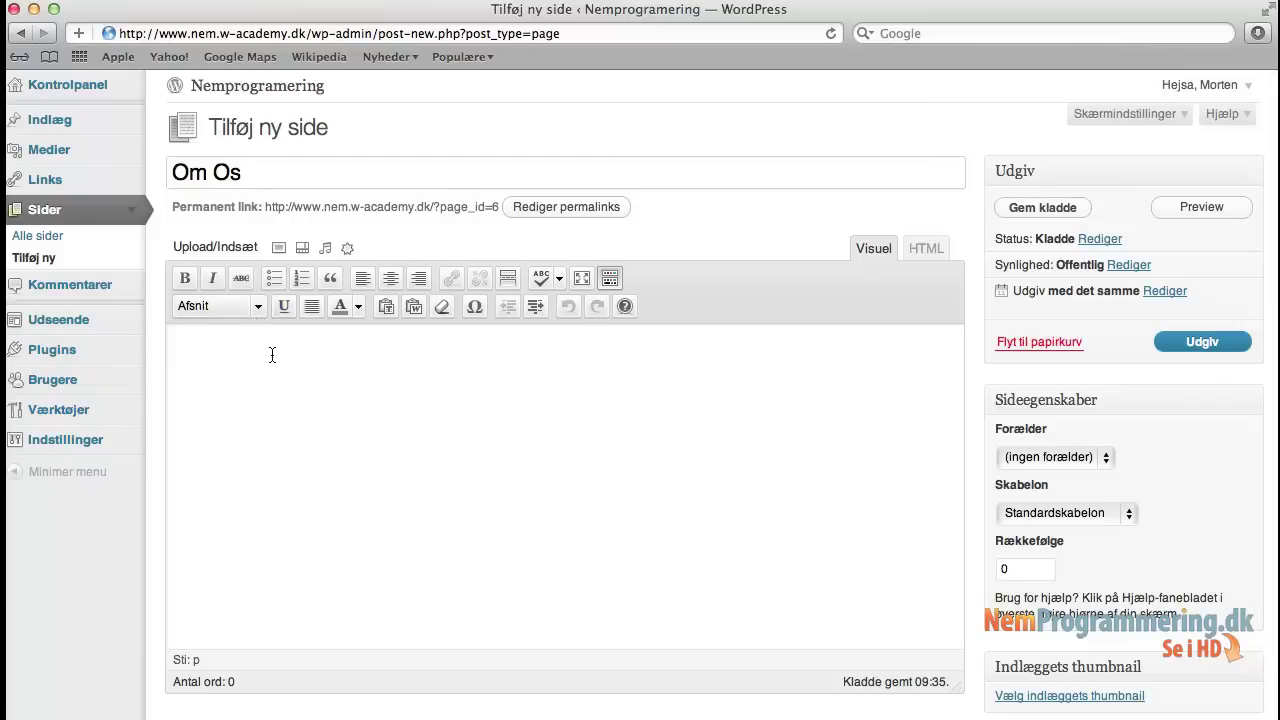
{"action": "left_click", "coordinate": [331, 360]}
{"action": "left_click", "coordinate": [1199, 343]}
{"action": "left_click", "coordinate": [1126, 265]}
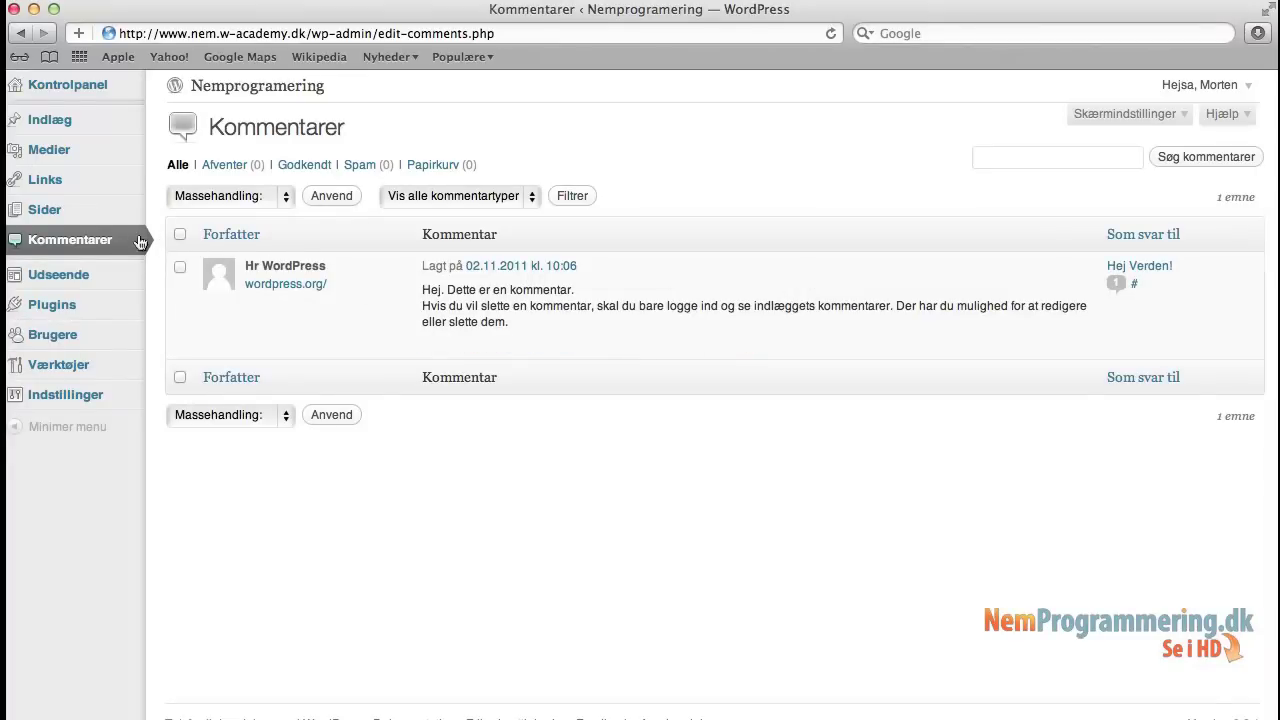
Examine the moderation actions available for the comment on the Hej Verden! post
{"action": "mouse_move", "coordinate": [253, 296]}
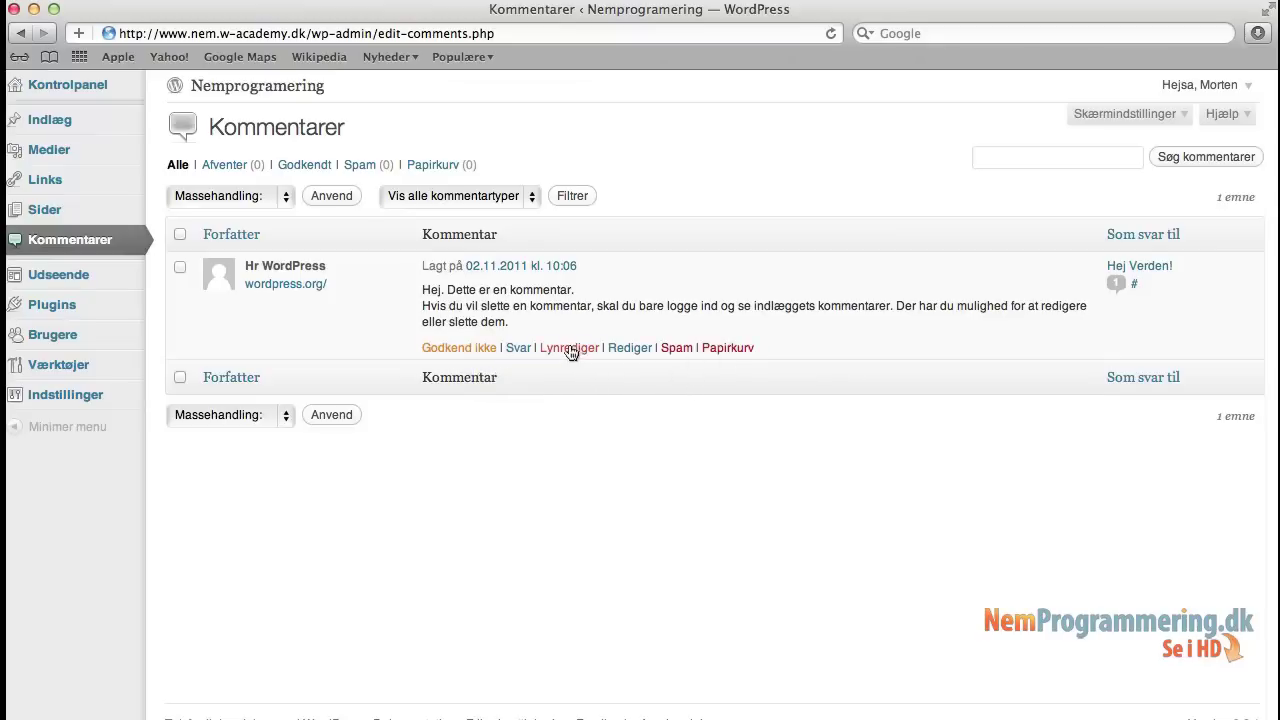
{"action": "mouse_move", "coordinate": [428, 361]}
{"action": "mouse_move", "coordinate": [651, 320]}
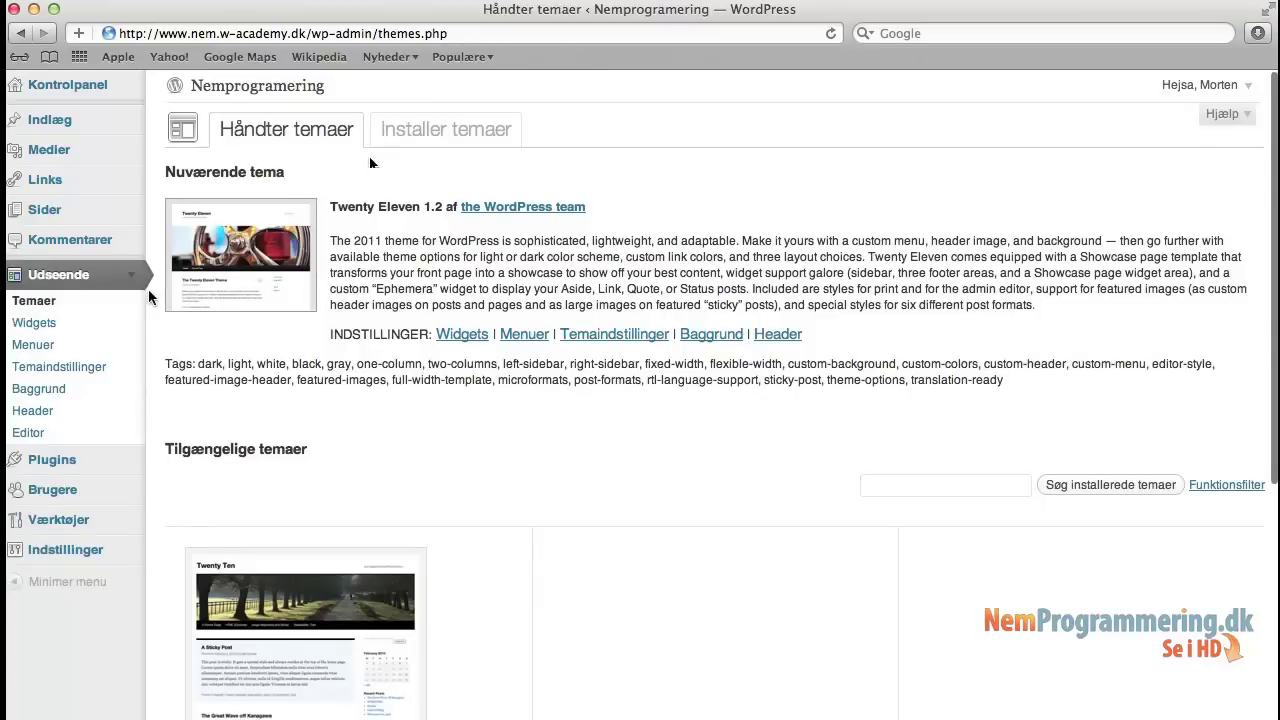
Examine the current Twenty Eleven theme and the other available themes on the theme management page
{"action": "scroll", "coordinate": [282, 428], "scroll_direction": "down", "scroll_amount": 4}
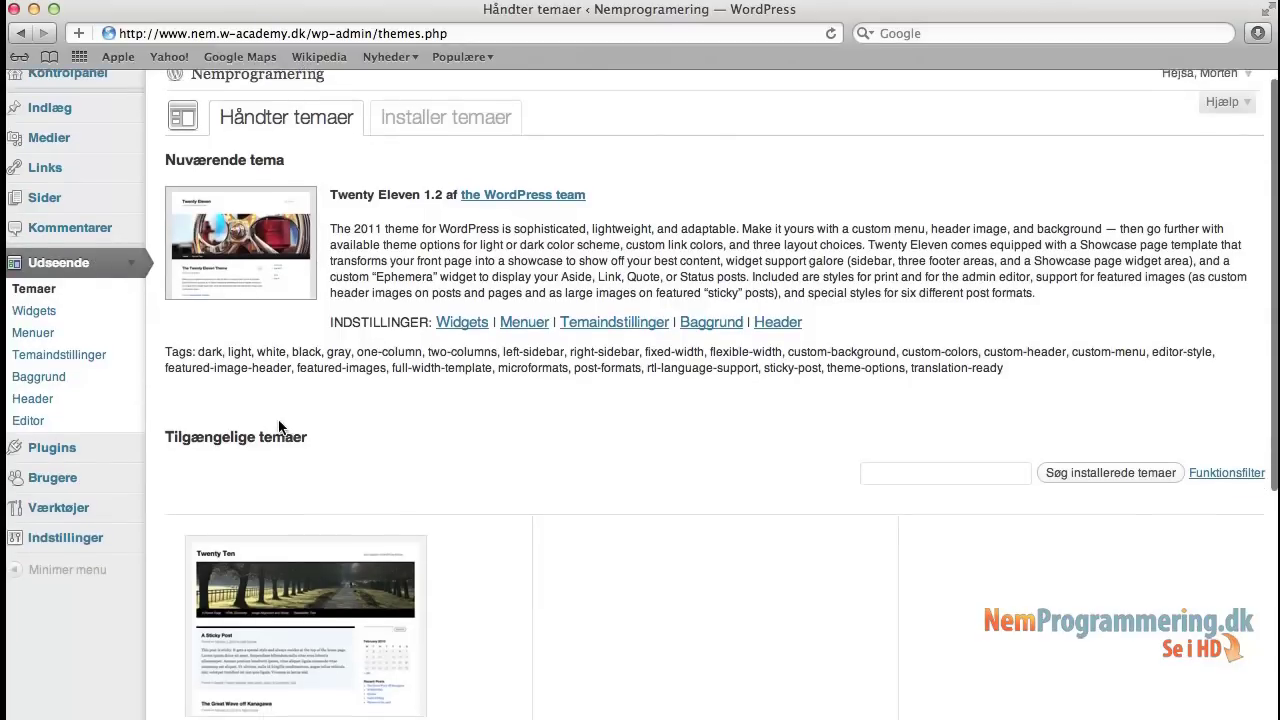
{"action": "scroll", "coordinate": [280, 426], "scroll_direction": "up", "scroll_amount": 4}
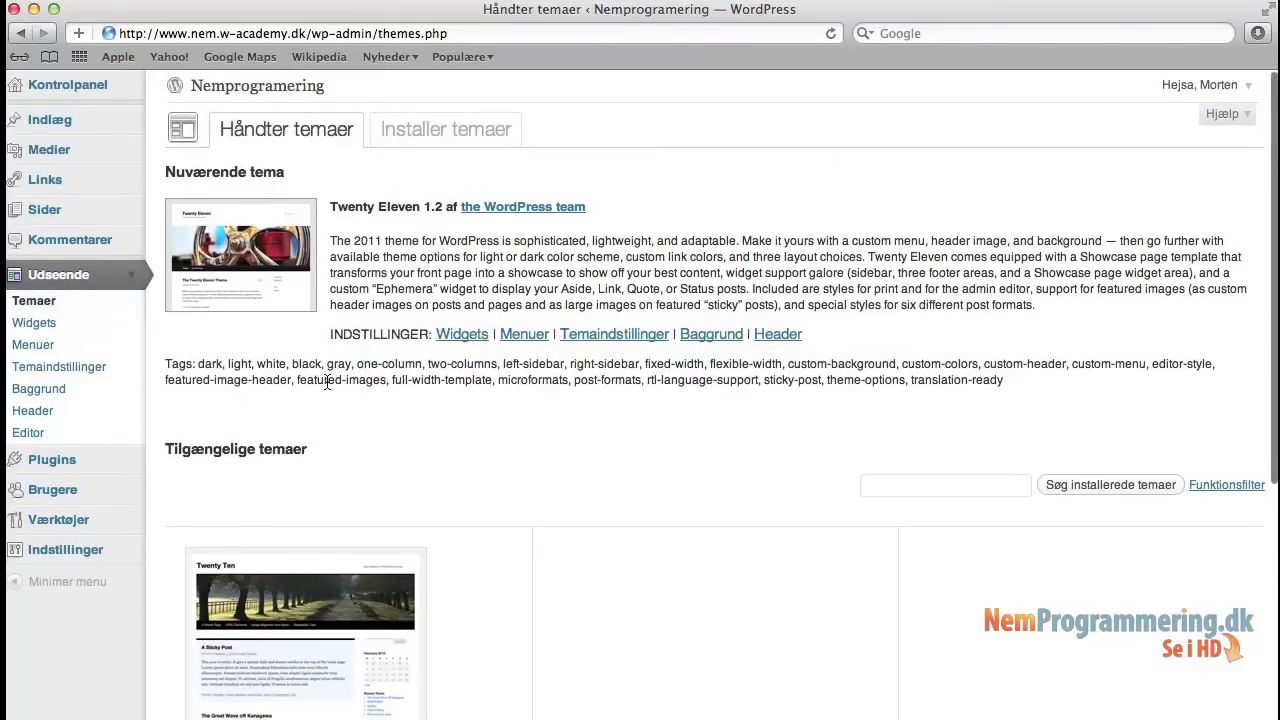
{"action": "scroll", "coordinate": [635, 482], "scroll_direction": "down", "scroll_amount": 10}
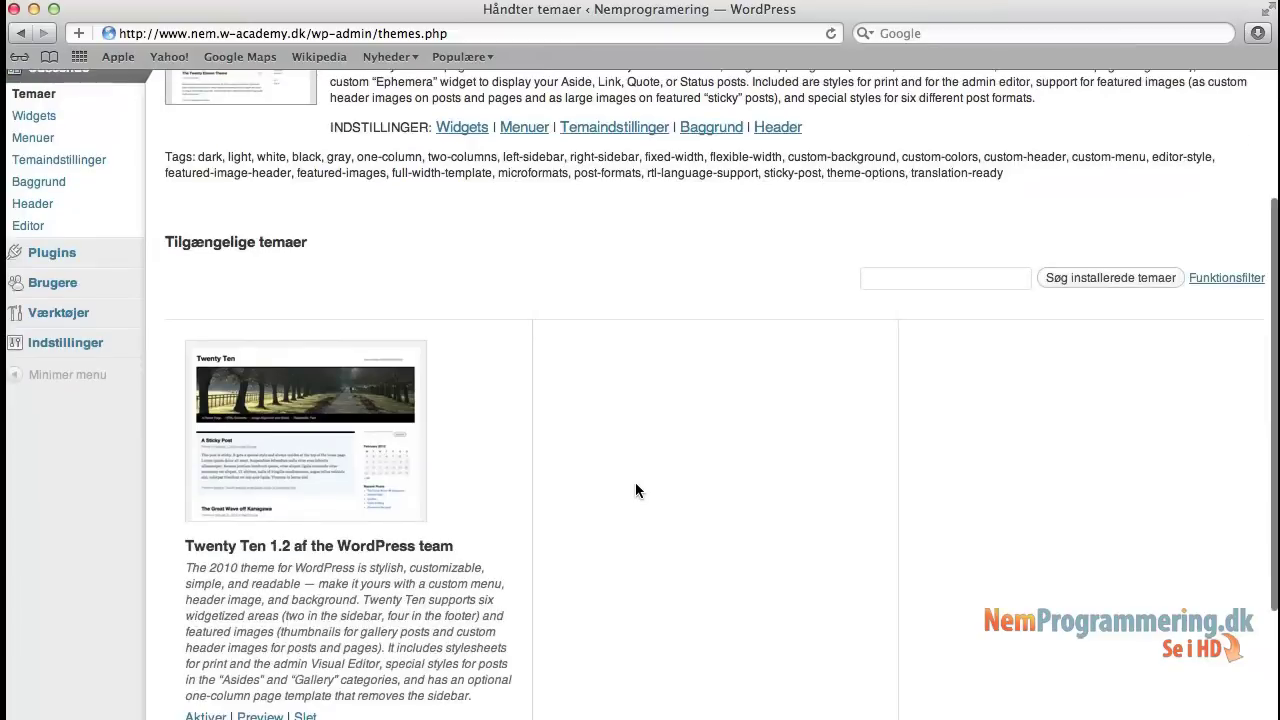
{"action": "scroll", "coordinate": [635, 491], "scroll_direction": "up", "scroll_amount": 10}
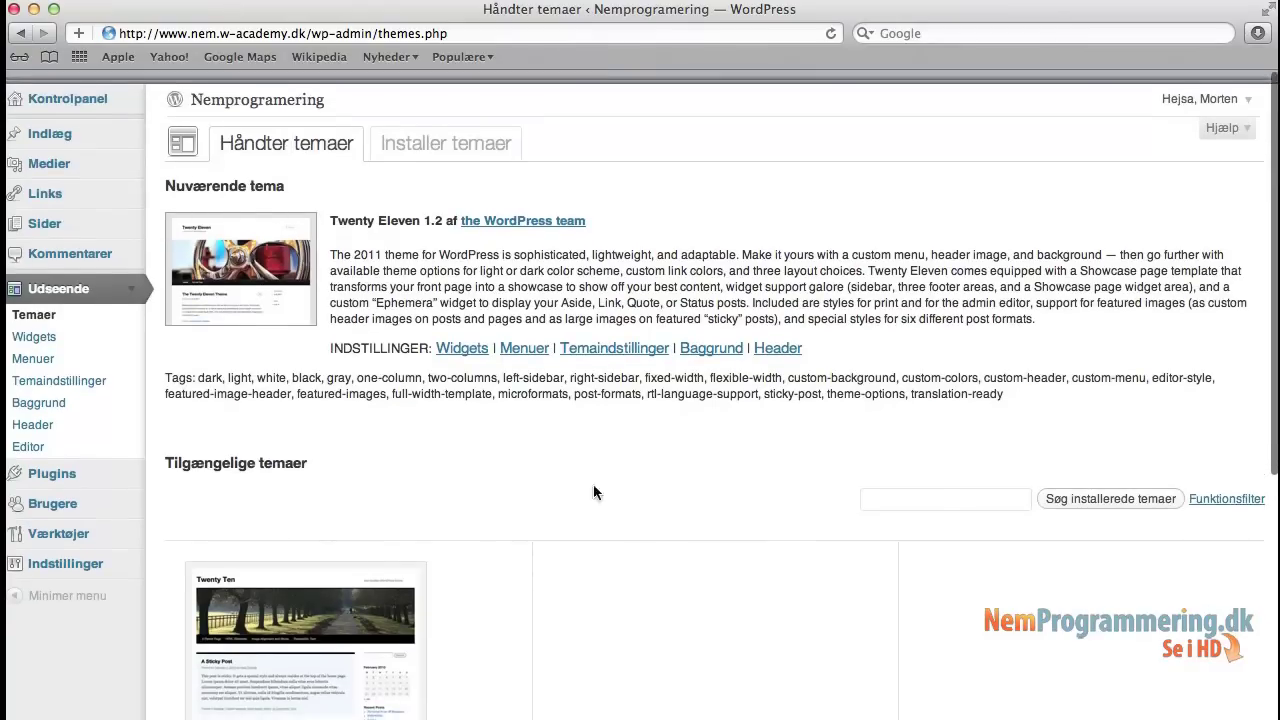
{"action": "scroll", "coordinate": [562, 416], "scroll_direction": "down", "scroll_amount": 3}
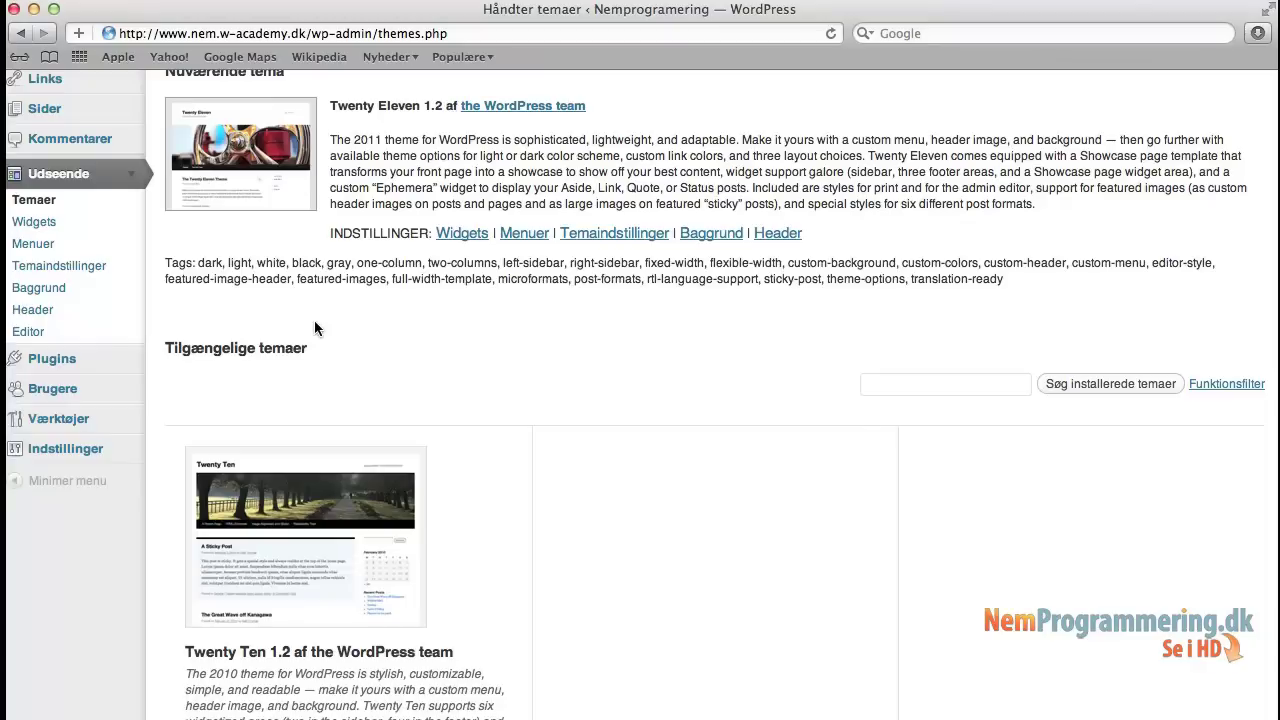
Add the Kategorier widget below Links in the Primær Sidebar and save it with its default options
{"action": "left_click", "coordinate": [40, 226]}
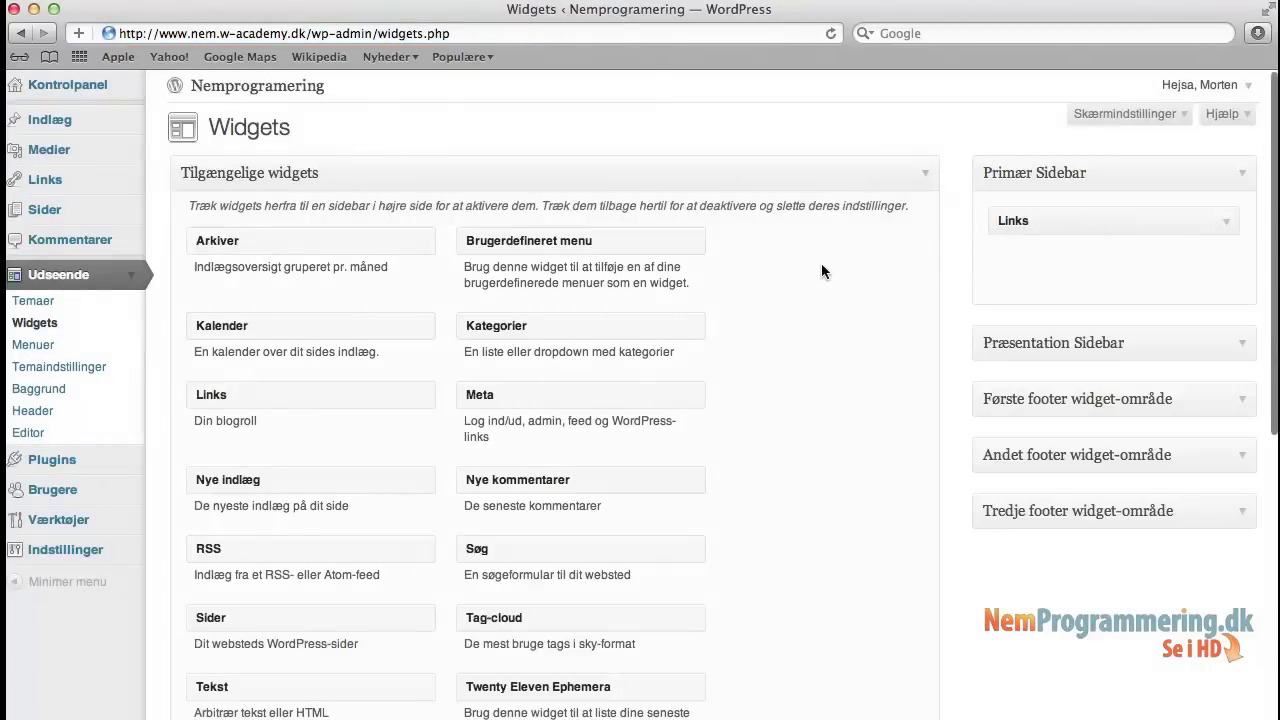
{"action": "left_click_drag", "start_coordinate": [567, 330], "coordinate": [1097, 271]}
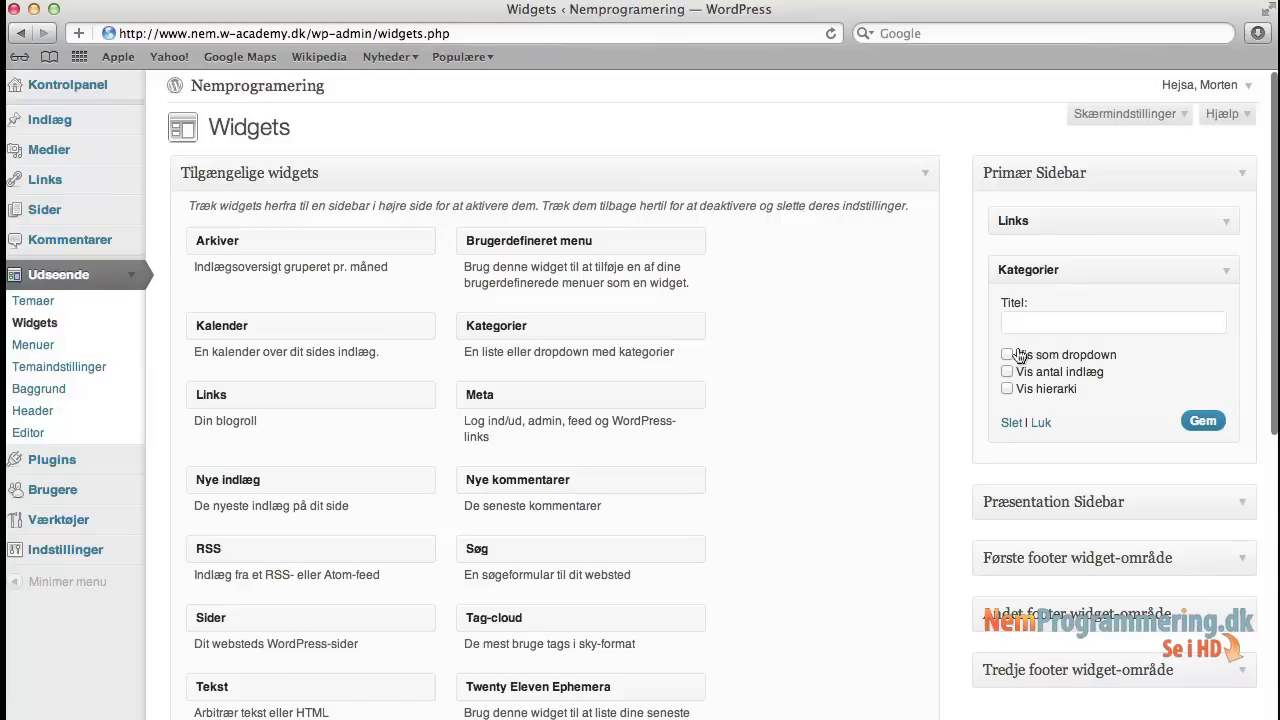
{"action": "left_click", "coordinate": [1205, 420]}
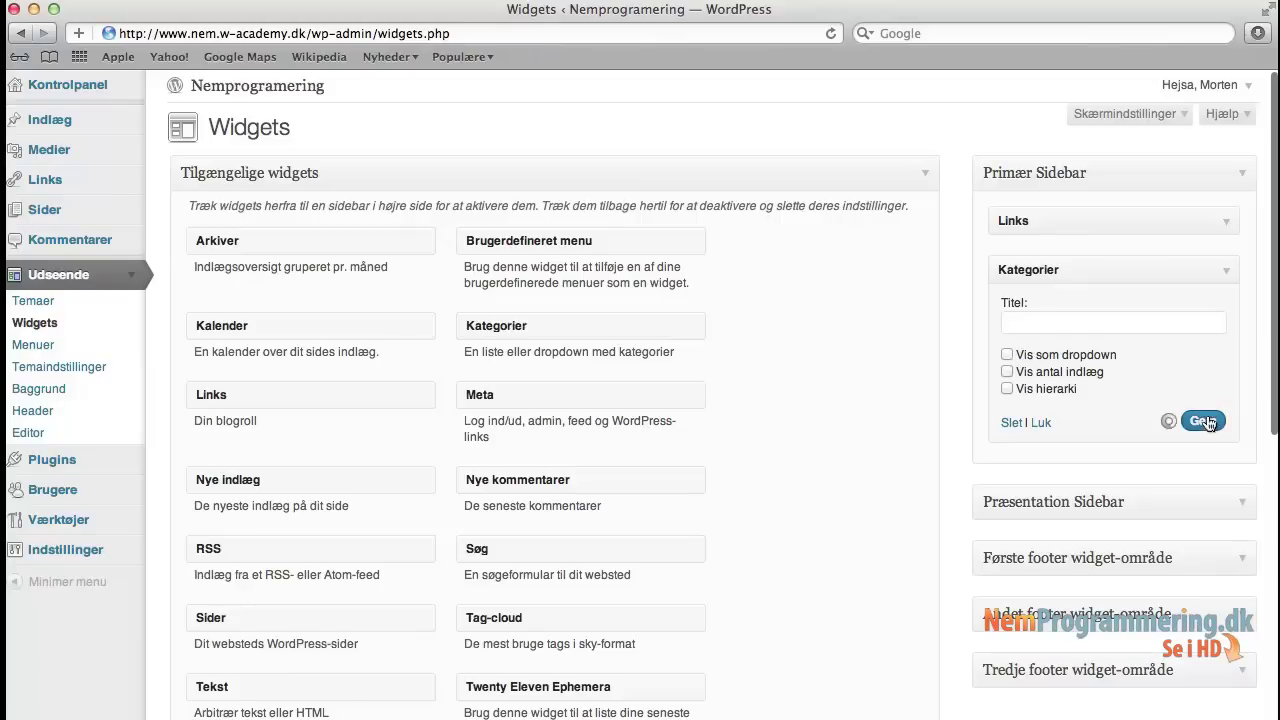
View the site's front page and check the blogroll and category lists in its sidebar
{"action": "left_click", "coordinate": [255, 85]}
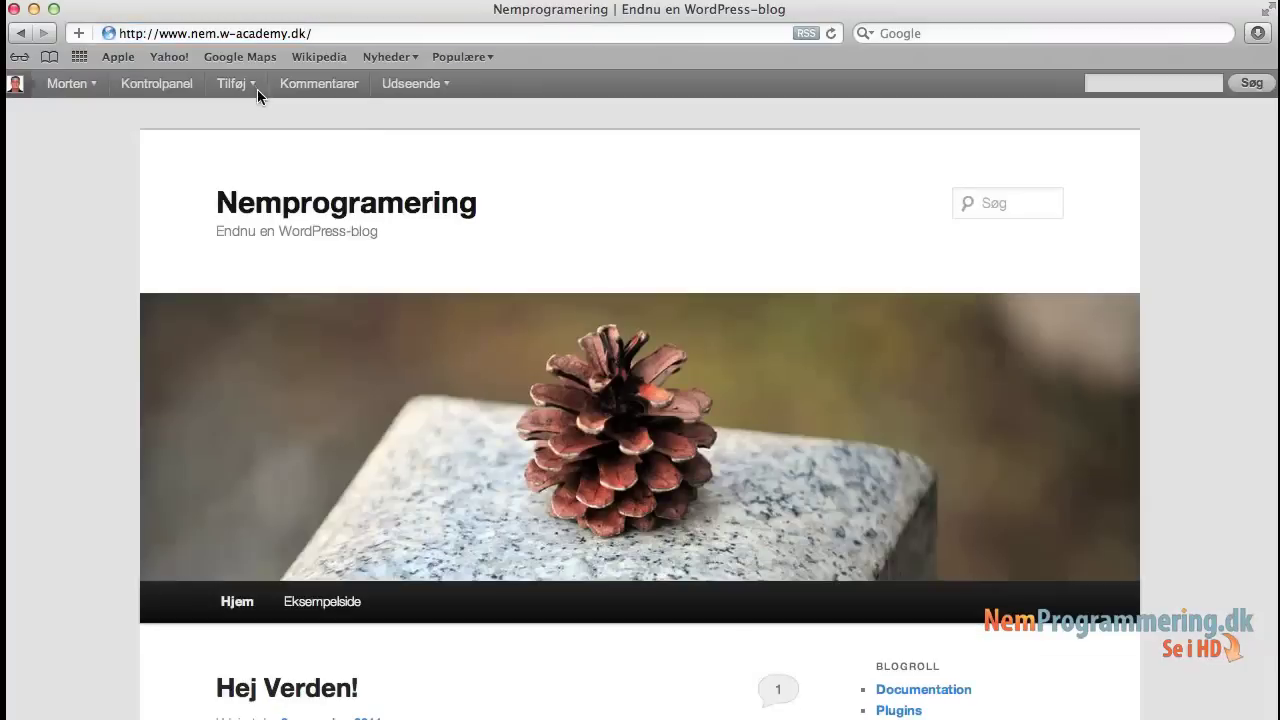
{"action": "scroll", "coordinate": [600, 280], "scroll_direction": "down", "scroll_amount": 5}
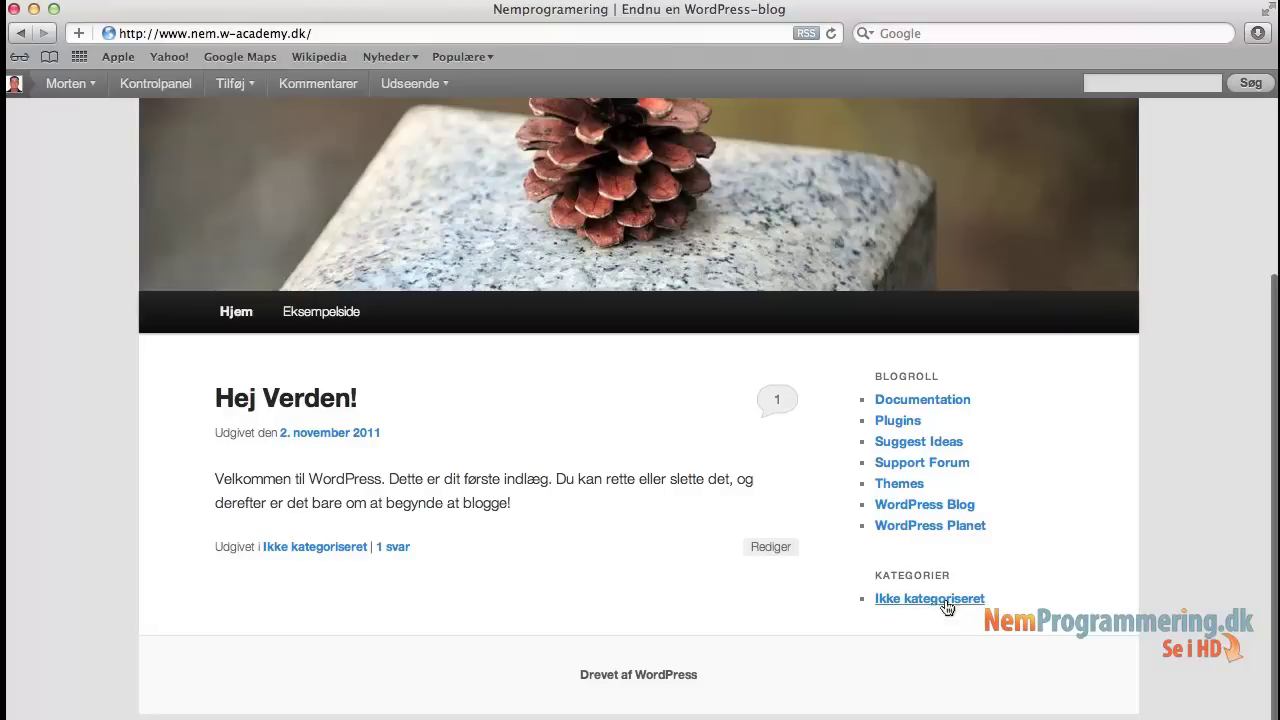
{"action": "scroll", "coordinate": [932, 598], "scroll_direction": "up", "scroll_amount": 1}
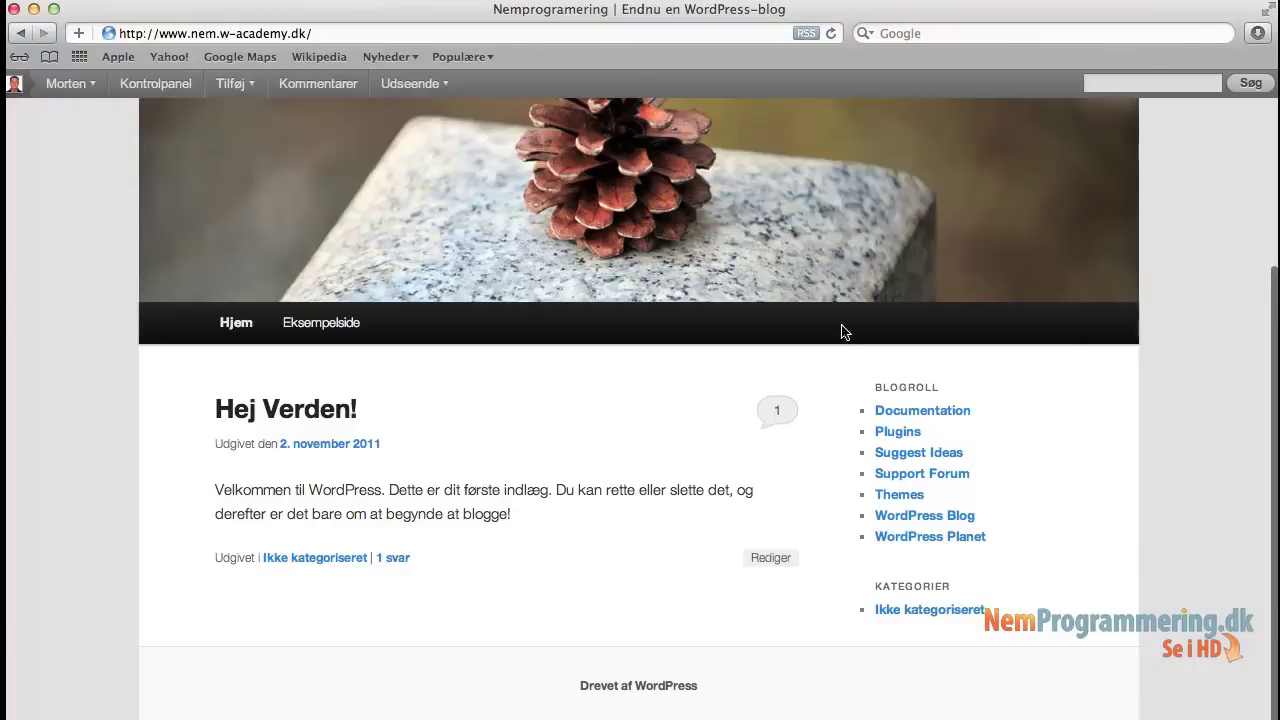
Return to the widget administration and move the Kategorier widget above Links in the Primær Sidebar
{"action": "left_click", "coordinate": [155, 86]}
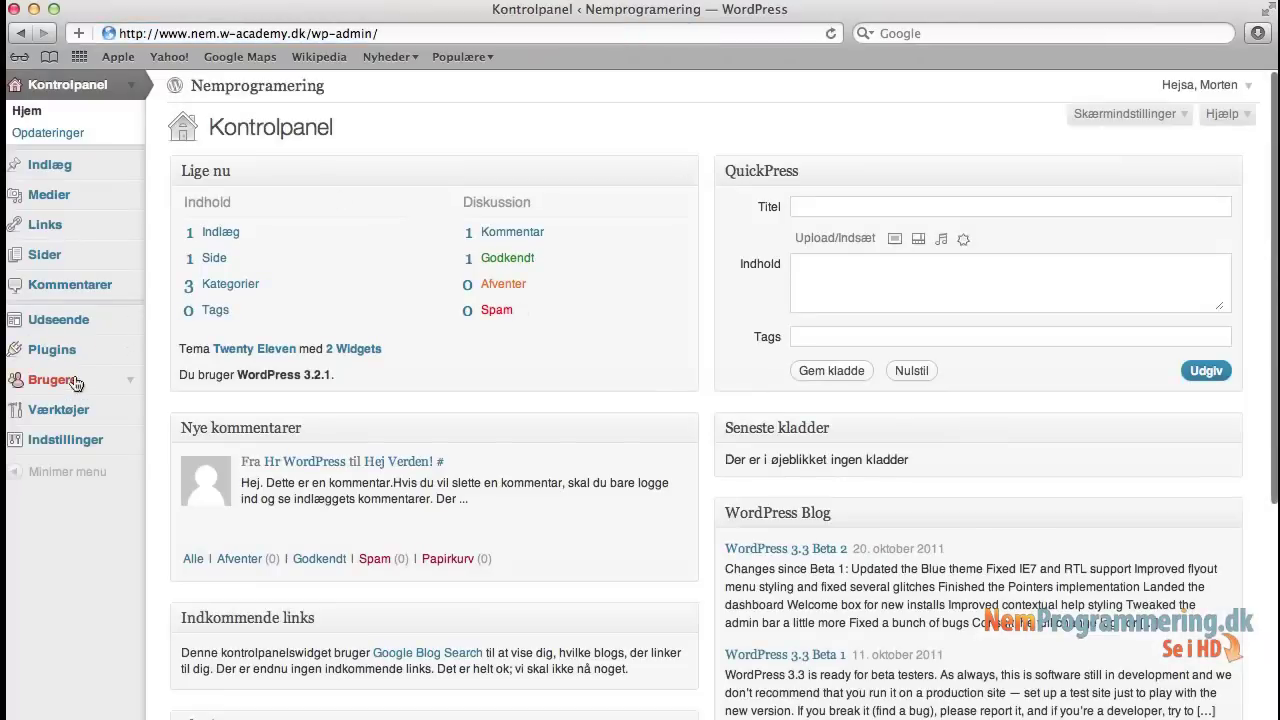
{"action": "left_click", "coordinate": [105, 322]}
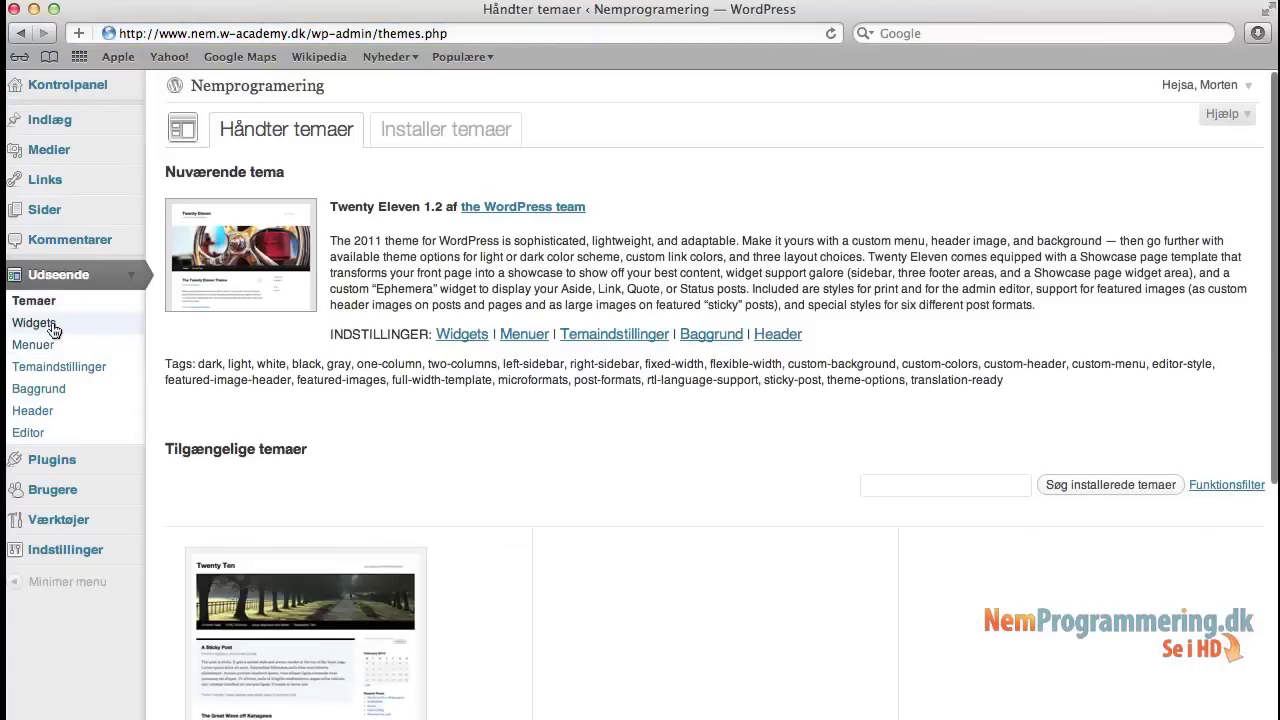
{"action": "left_click", "coordinate": [45, 325]}
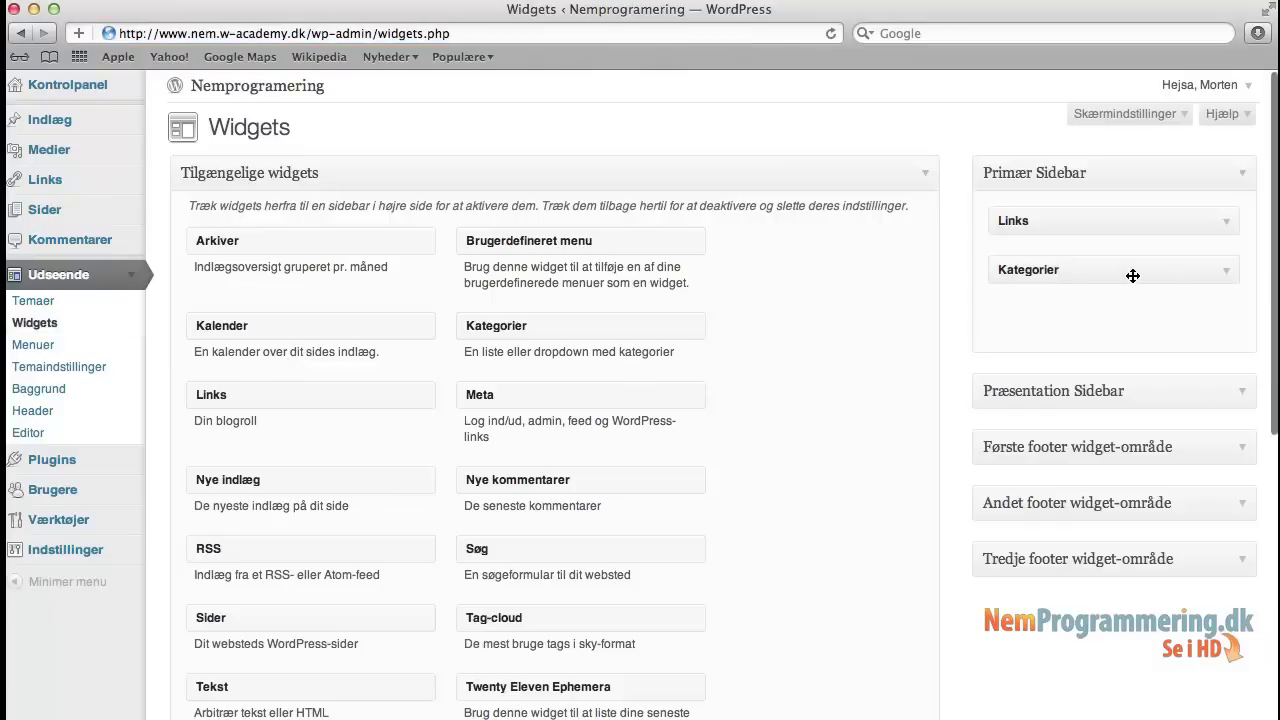
{"action": "left_click_drag", "start_coordinate": [1134, 274], "coordinate": [1129, 222]}
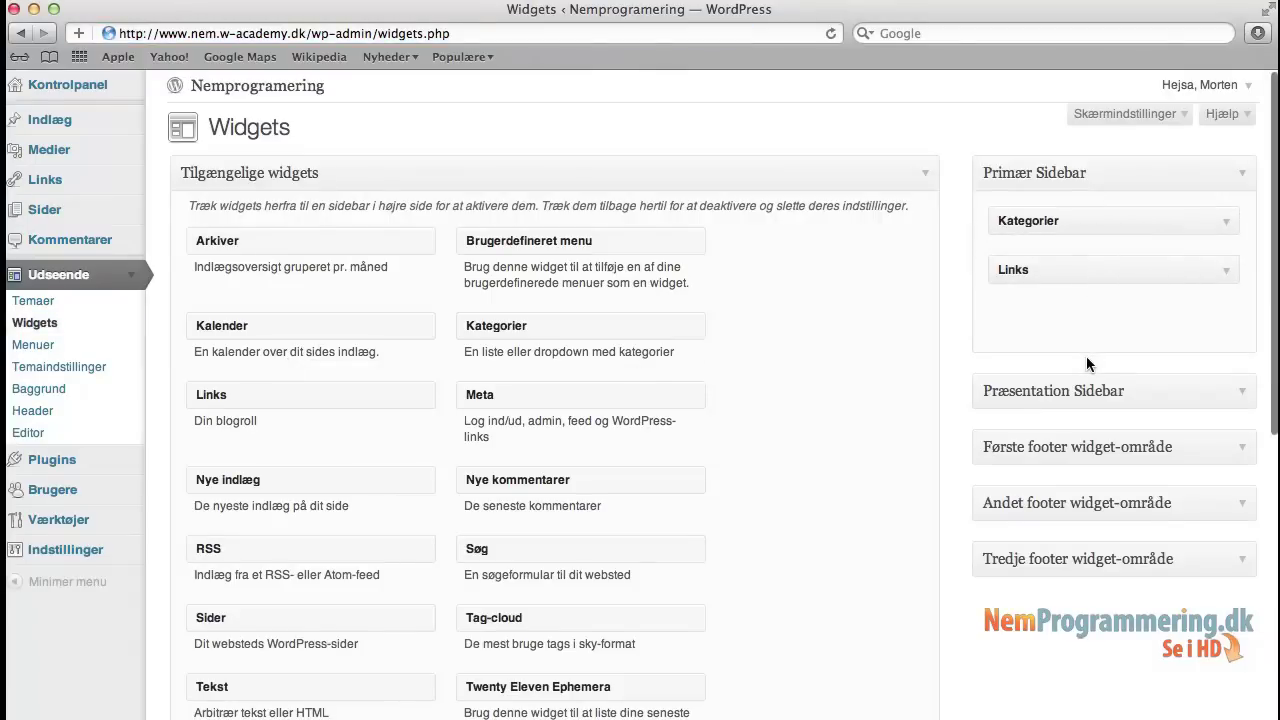
{"action": "scroll", "coordinate": [1207, 588], "scroll_direction": "down", "scroll_amount": 3}
{"action": "scroll", "coordinate": [1201, 588], "scroll_direction": "down", "scroll_amount": 1}
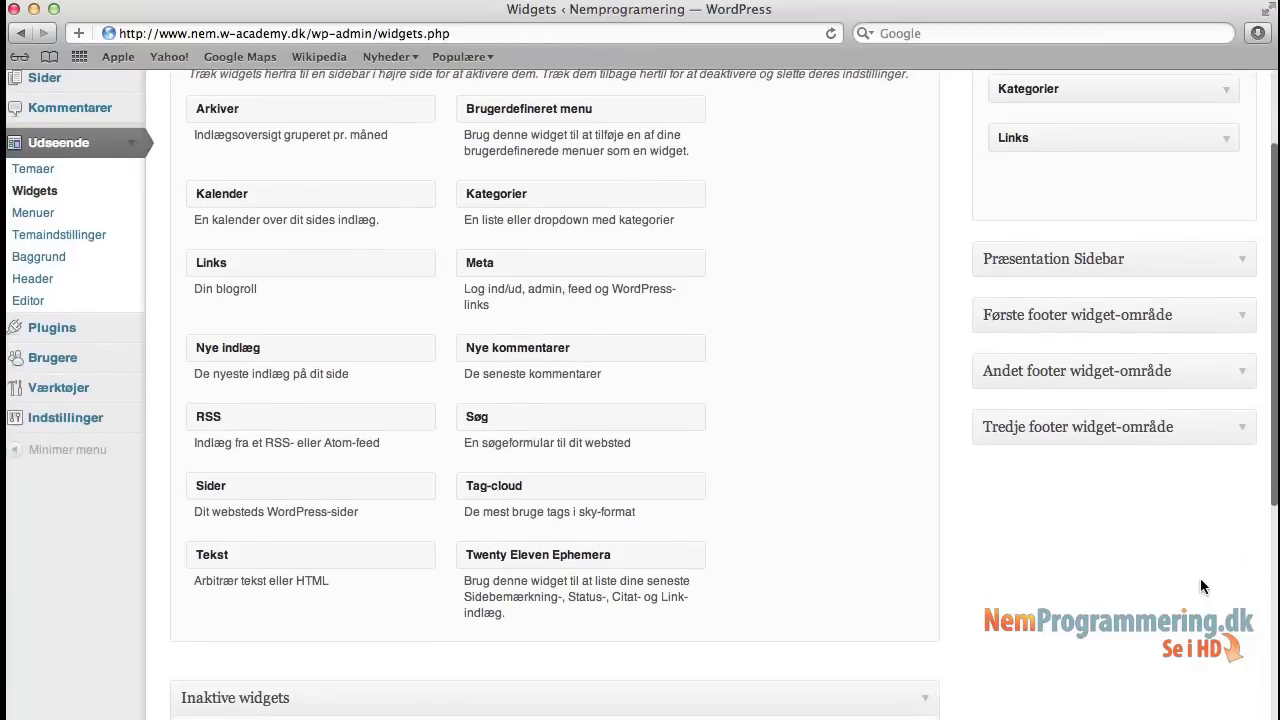